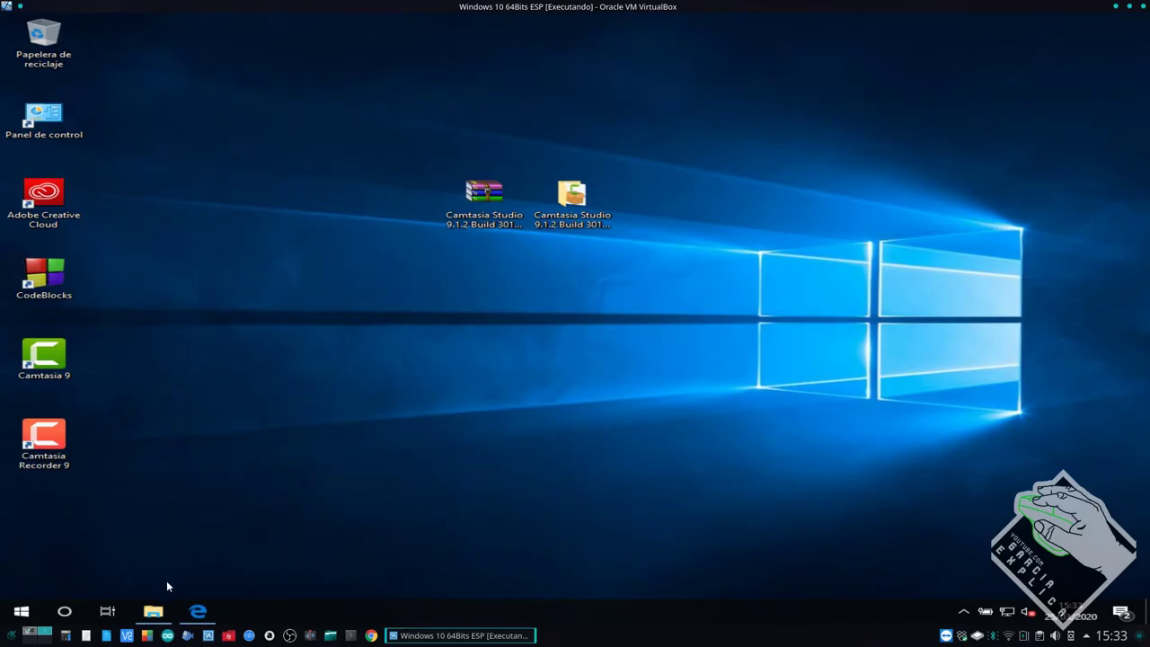
- Open the Descargas folder in the file explorer
click(169, 614)
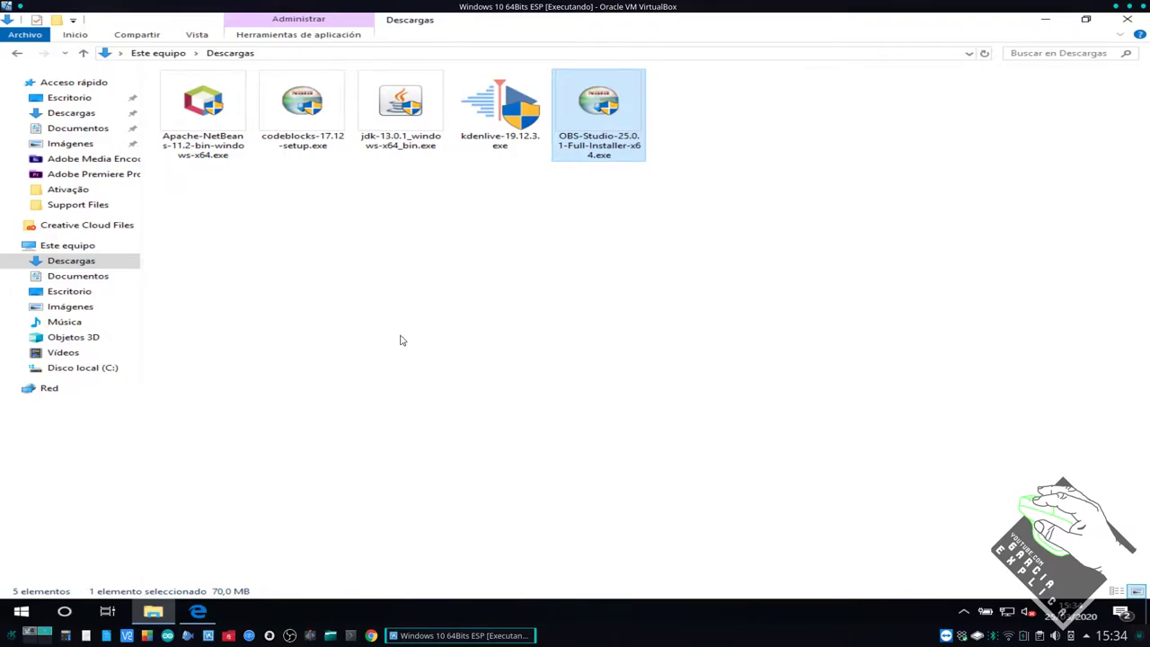
drag(735, 235, 616, 187)
drag(711, 199, 551, 143)
- Request the Windows version of OBS Studio from obsproject.com in Edge, closing the welcome page and the download notification without saving
click(203, 613)
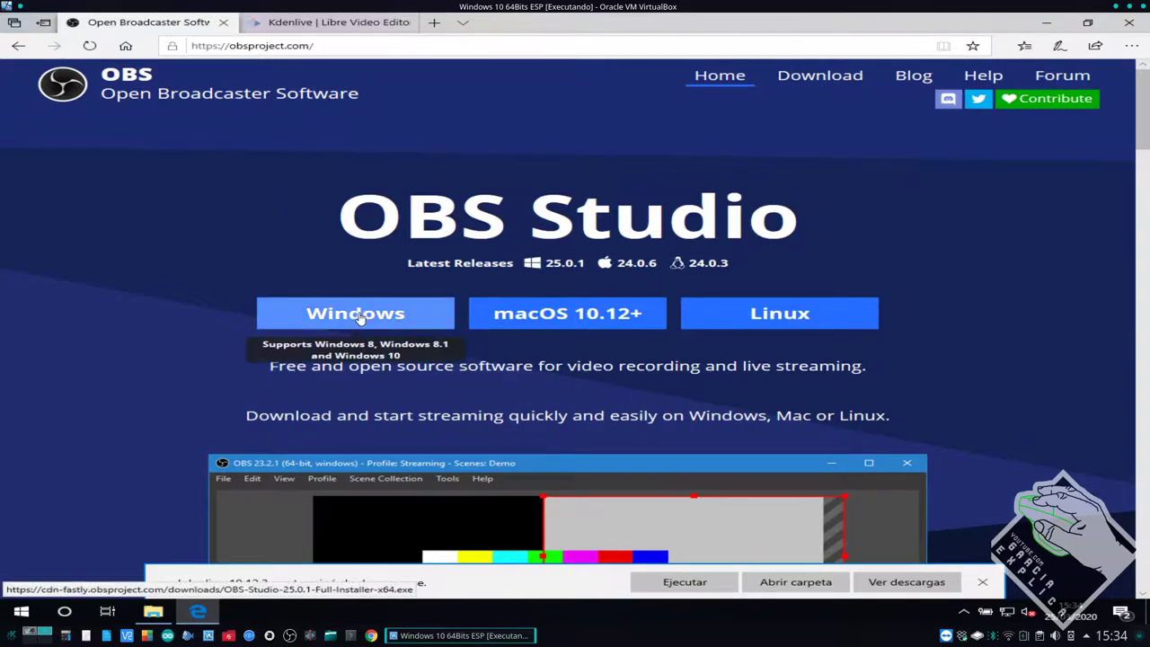
click(983, 583)
click(399, 315)
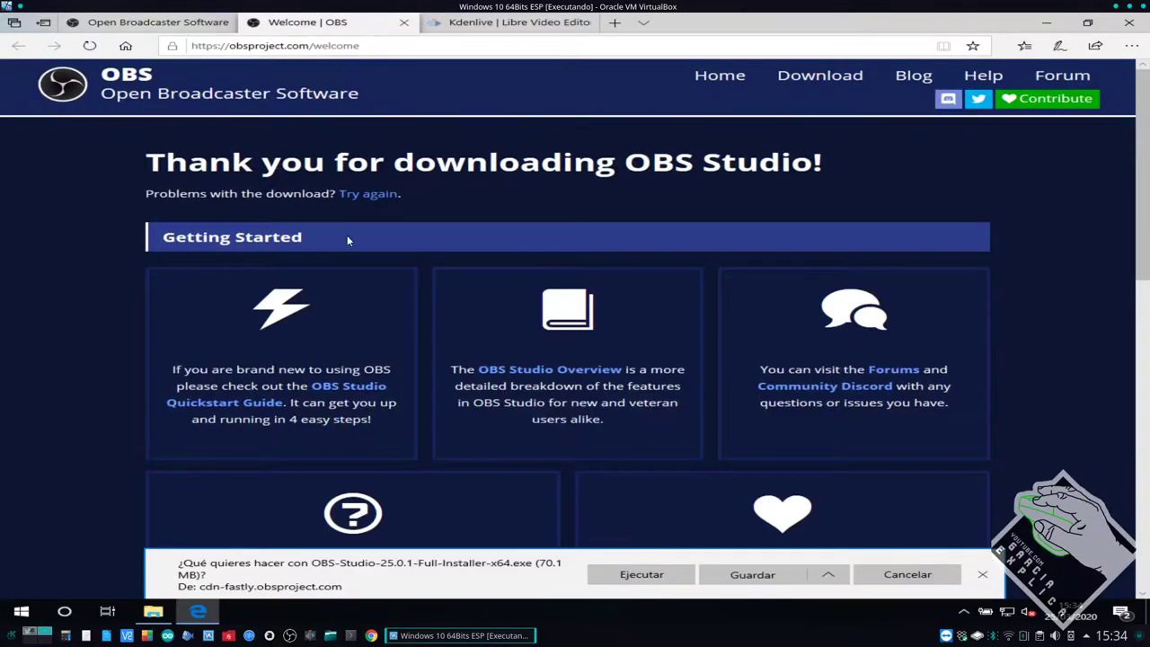
click(403, 22)
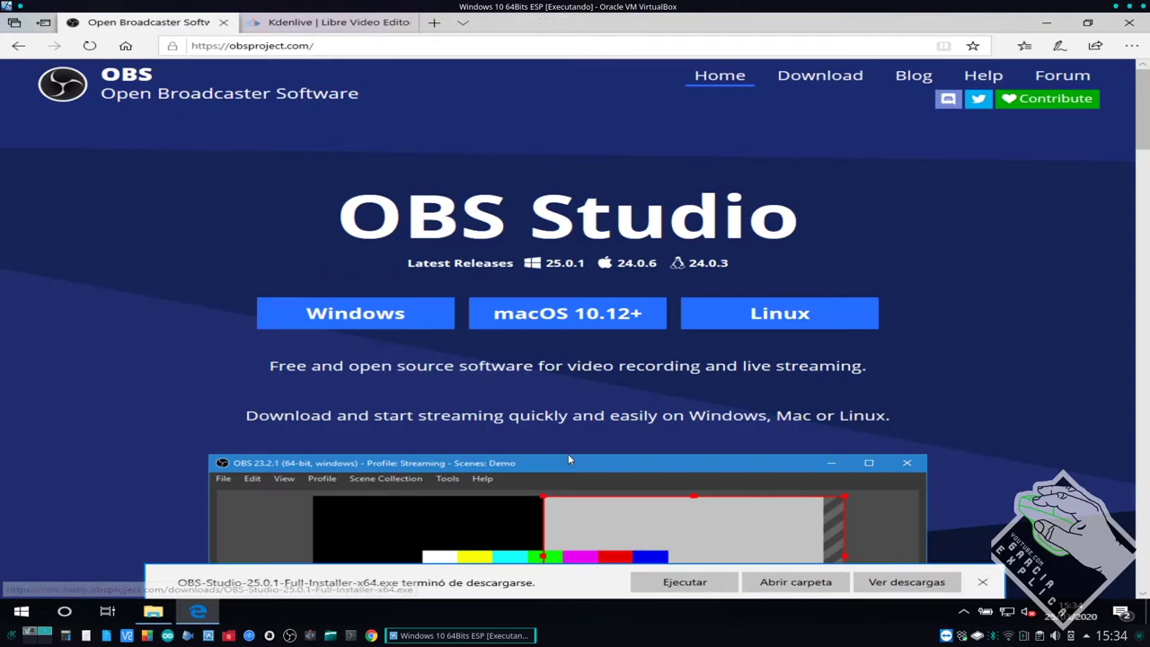
click(983, 583)
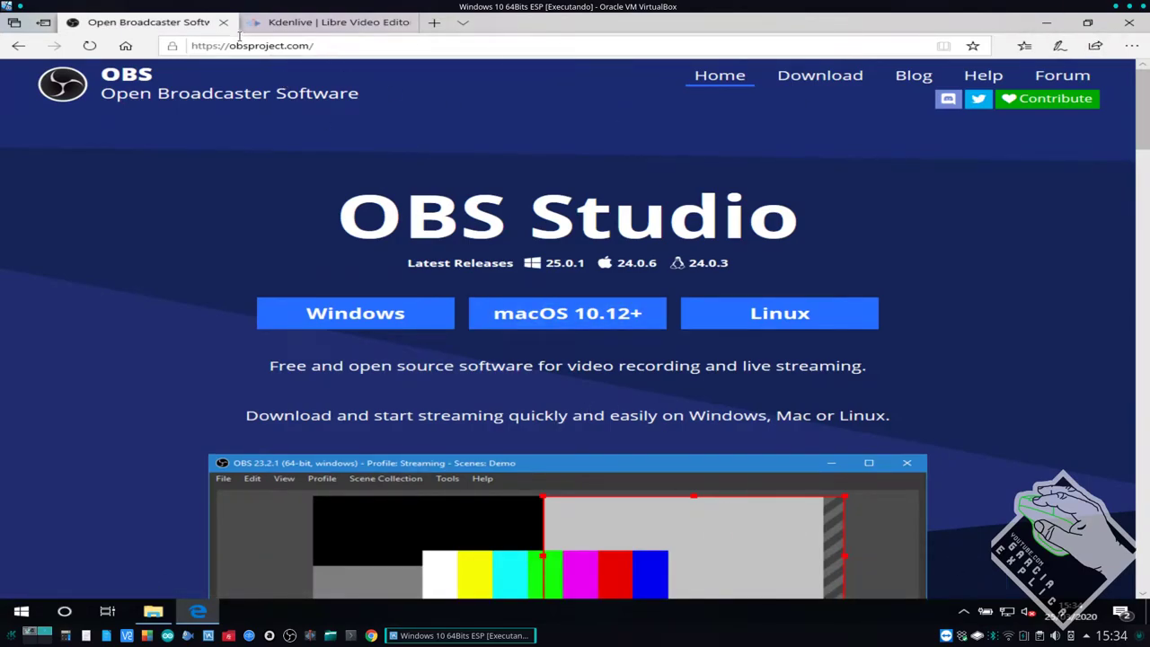
- Run OBS-Studio-25.0.1-Full-Installer-x64.exe from the Descargas folder, accept the license and install with the default settings
click(153, 611)
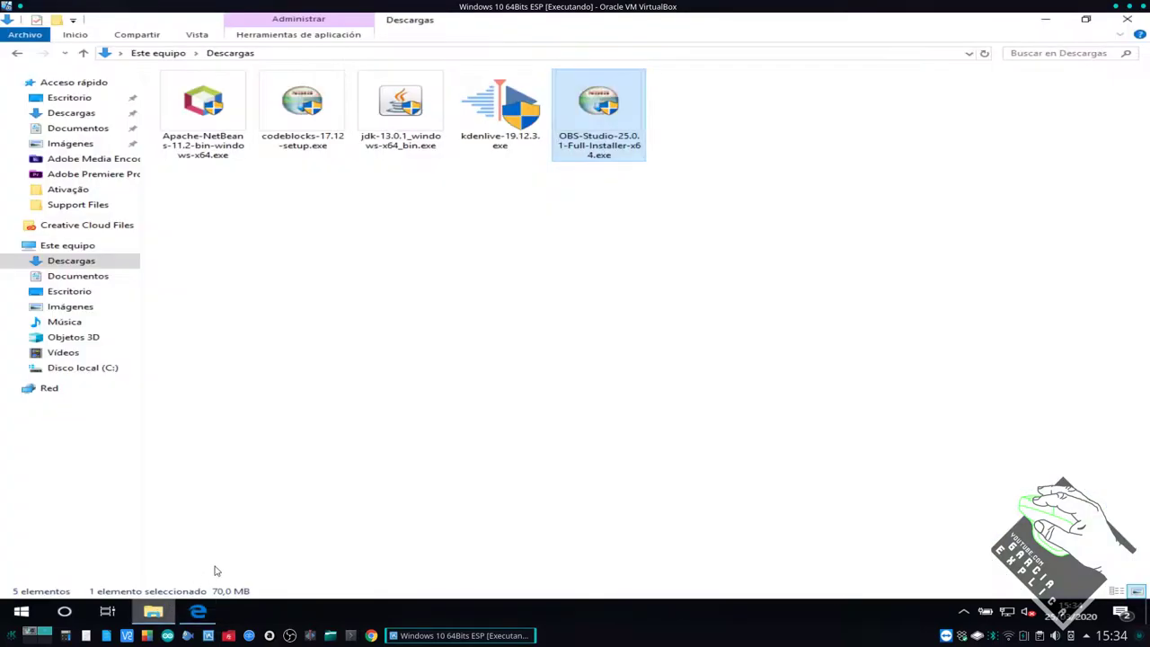
key(Return)
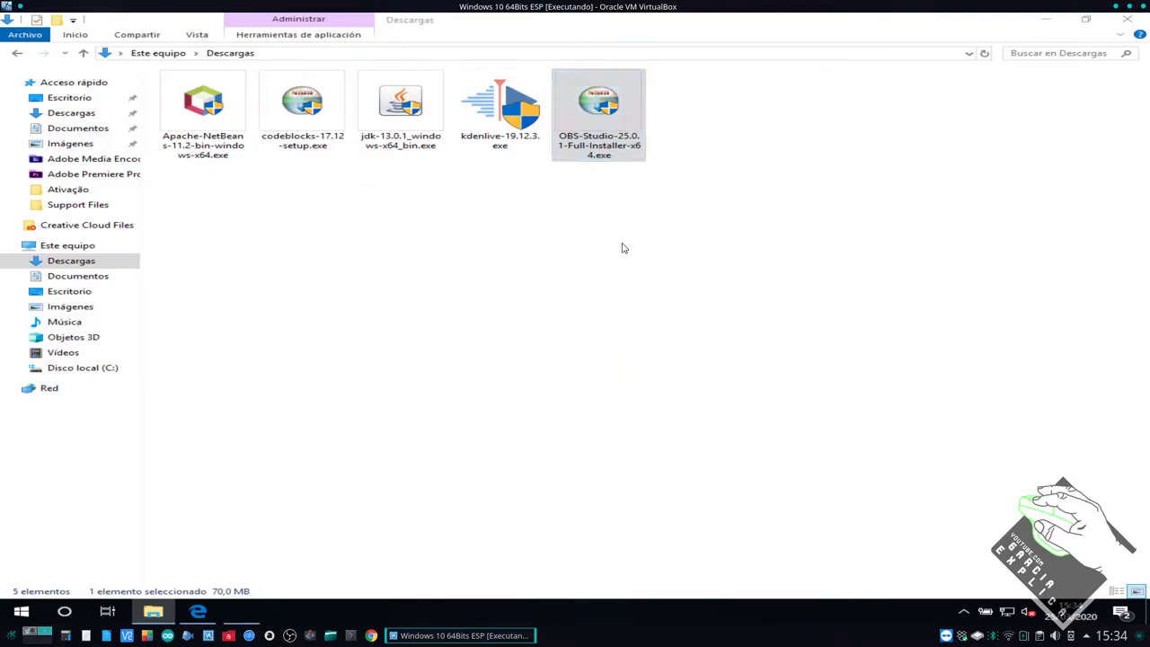
click(675, 414)
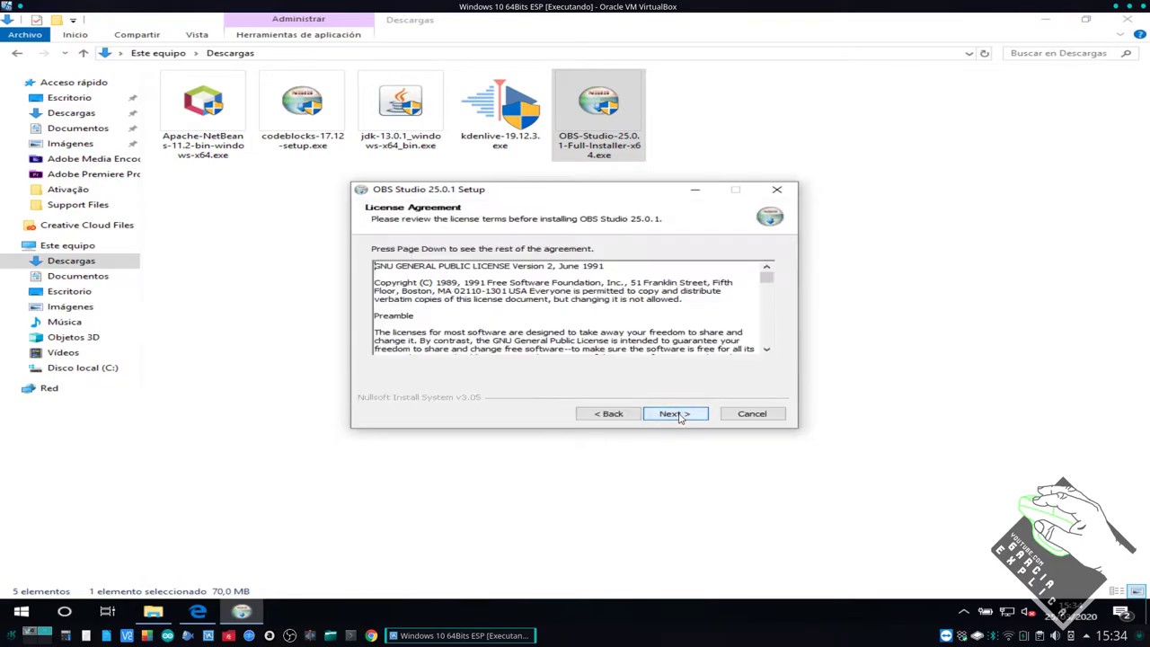
click(672, 414)
click(674, 414)
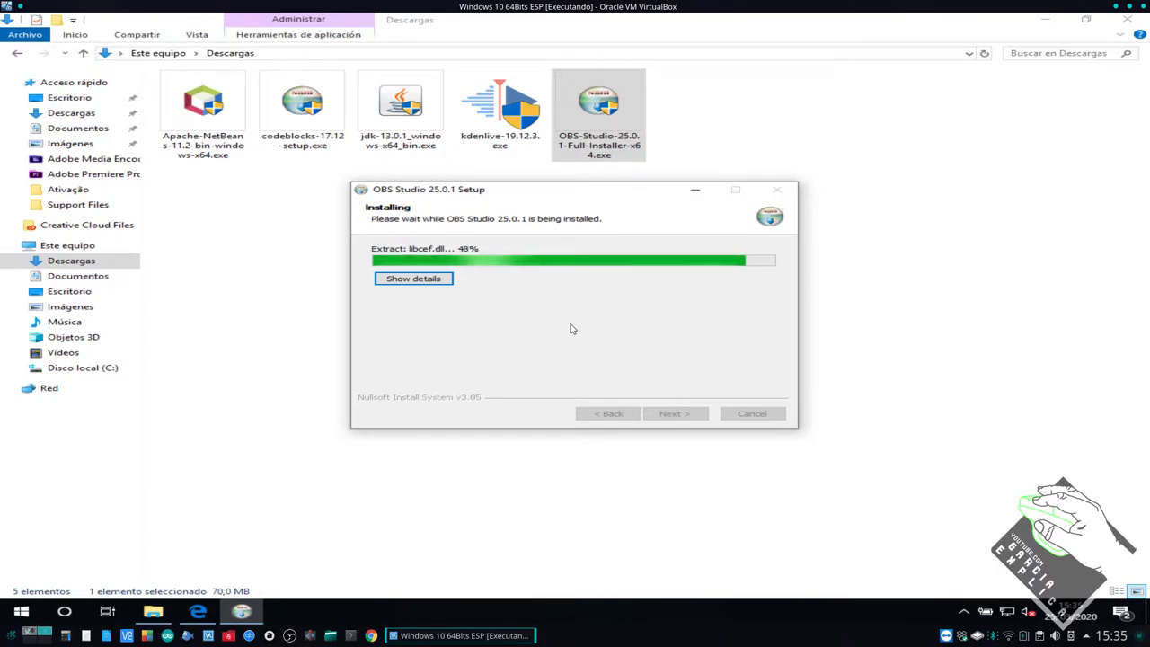
- Finish the OBS Studio setup with the launch option enabled and minimise the Descargas window
key(ctrl+F1)
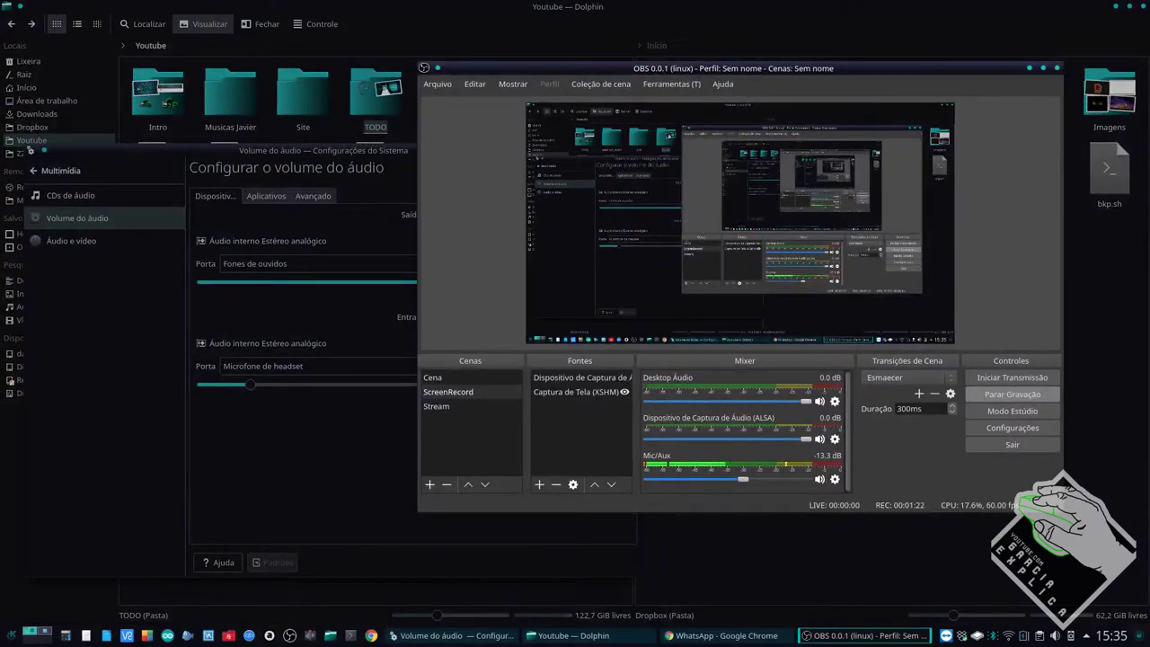
click(50, 634)
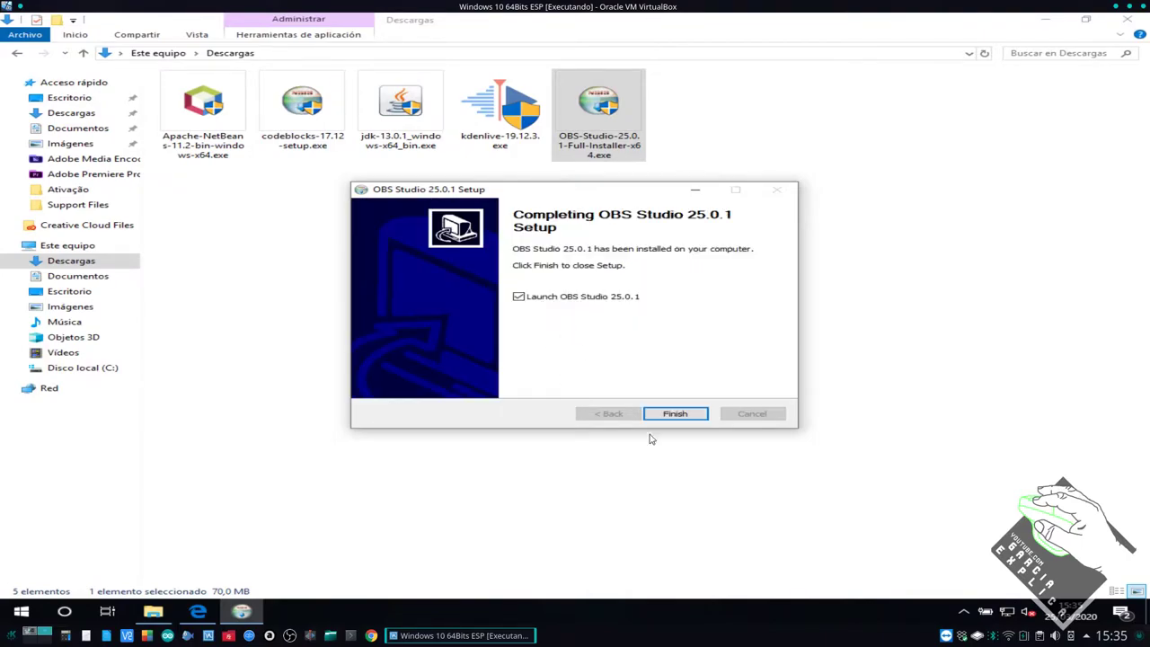
click(676, 414)
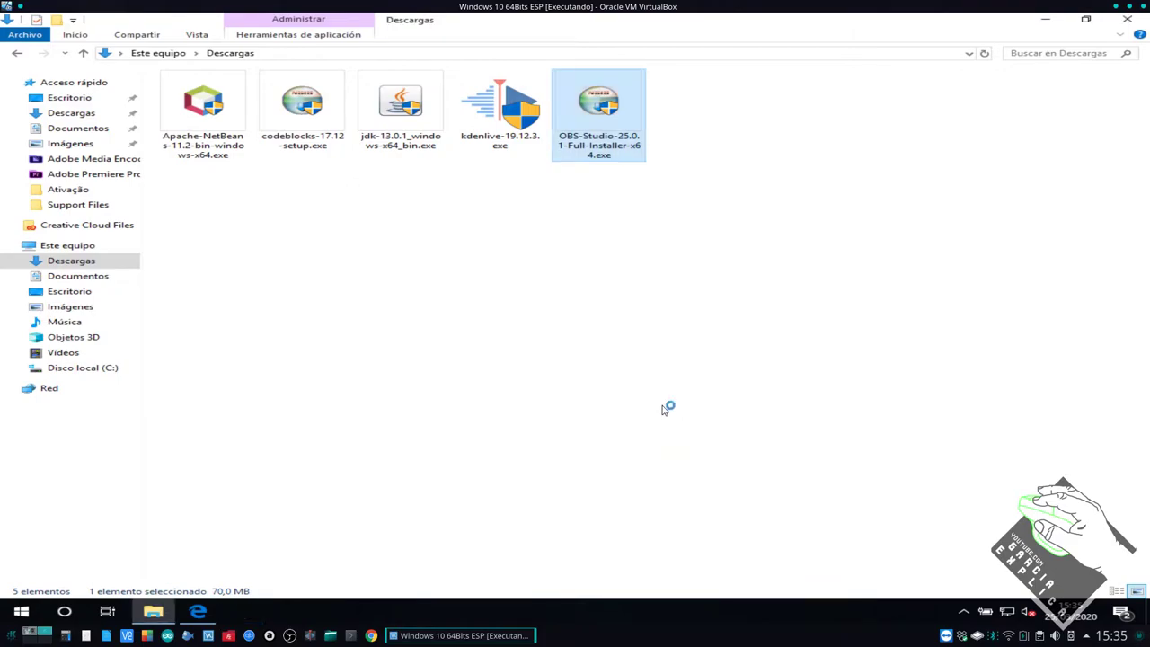
click(1044, 19)
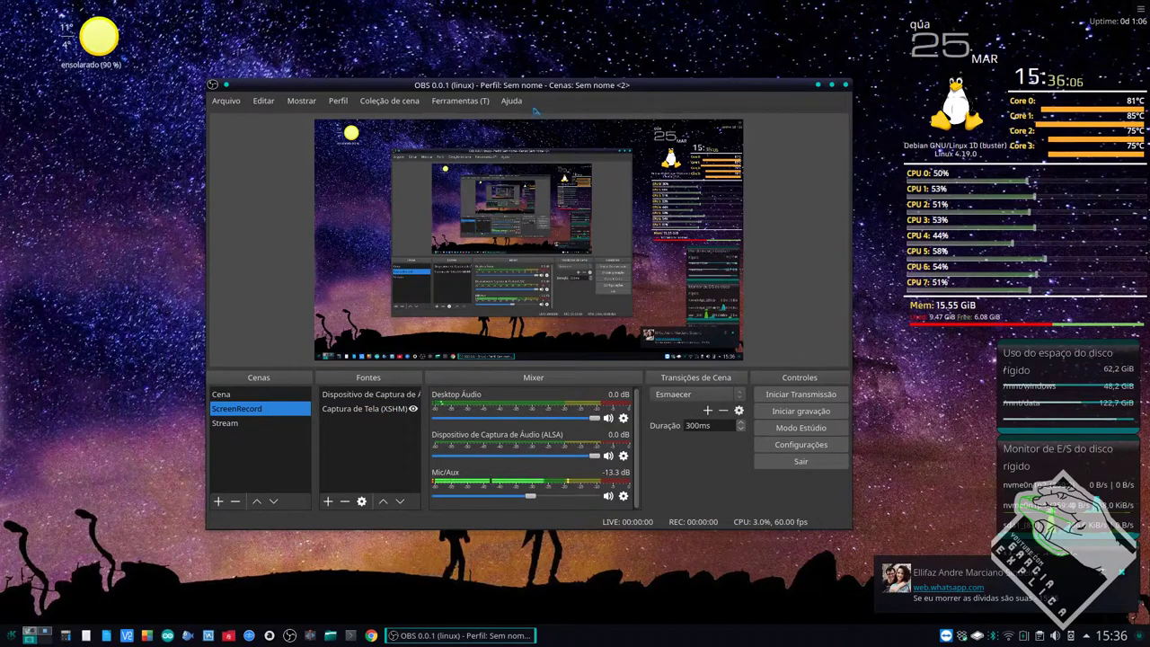
- Add a new scene named Cena 2 to the scene list
drag(548, 90, 549, 83)
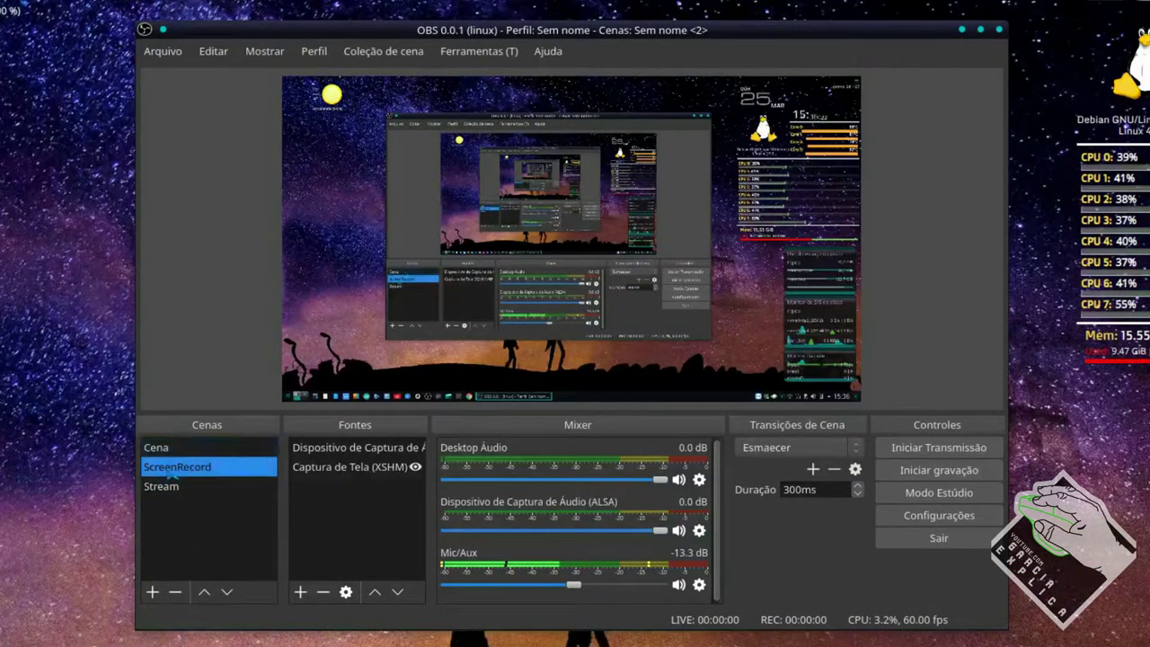
key(Down)
key(Up)
key(Up)
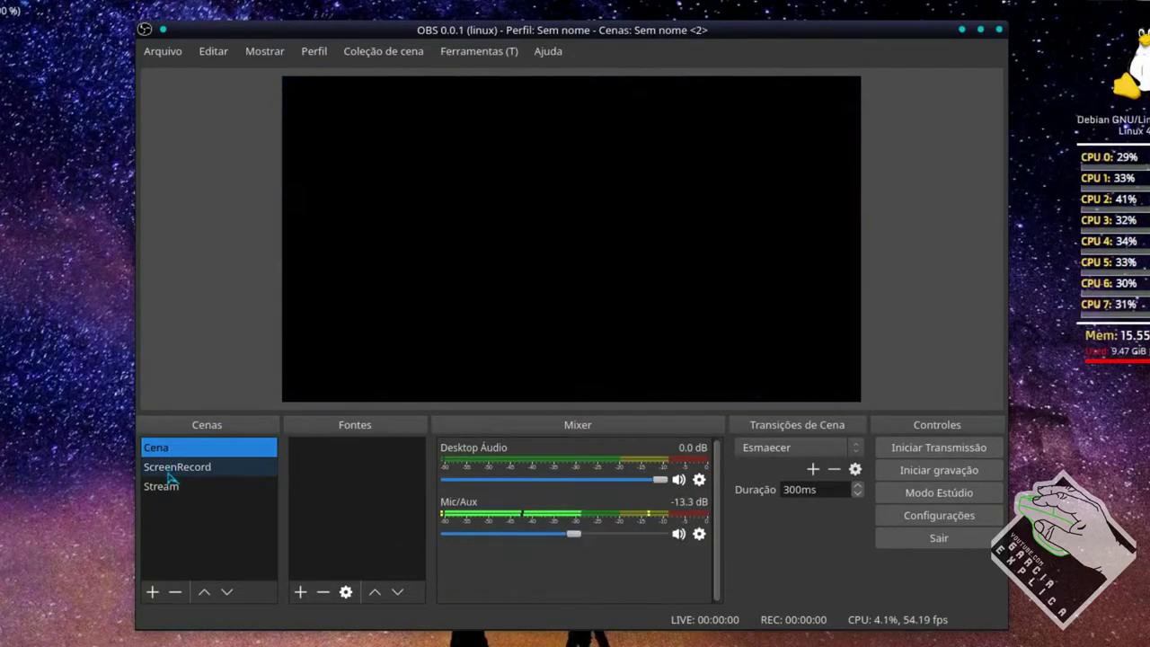
key(Down)
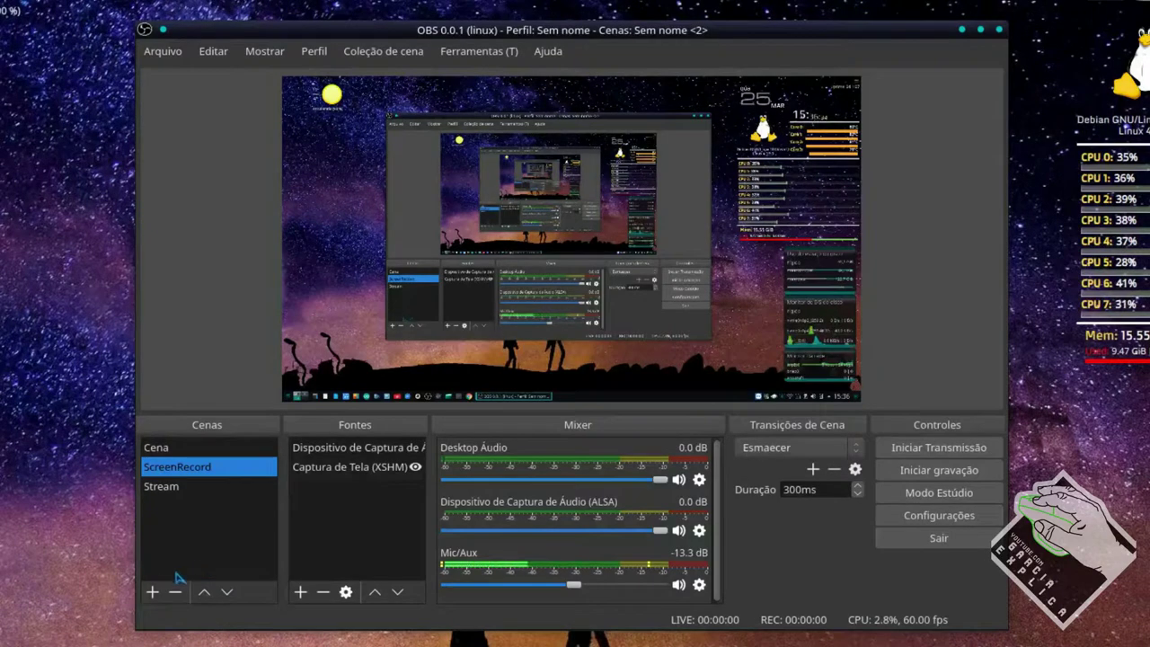
click(152, 591)
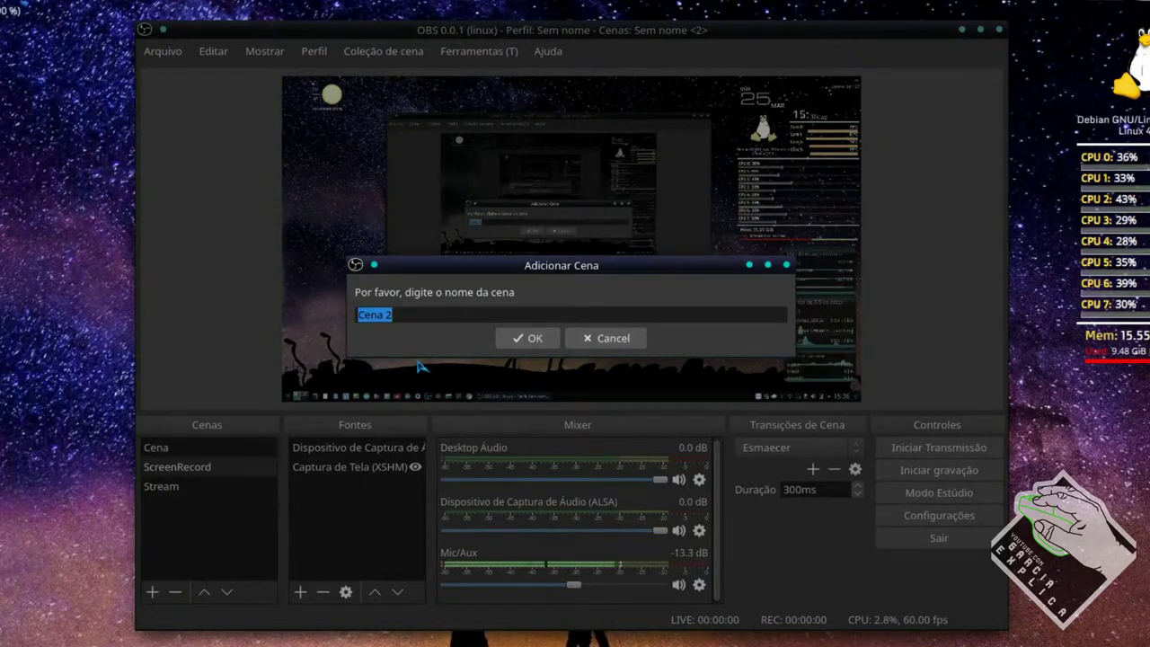
click(543, 337)
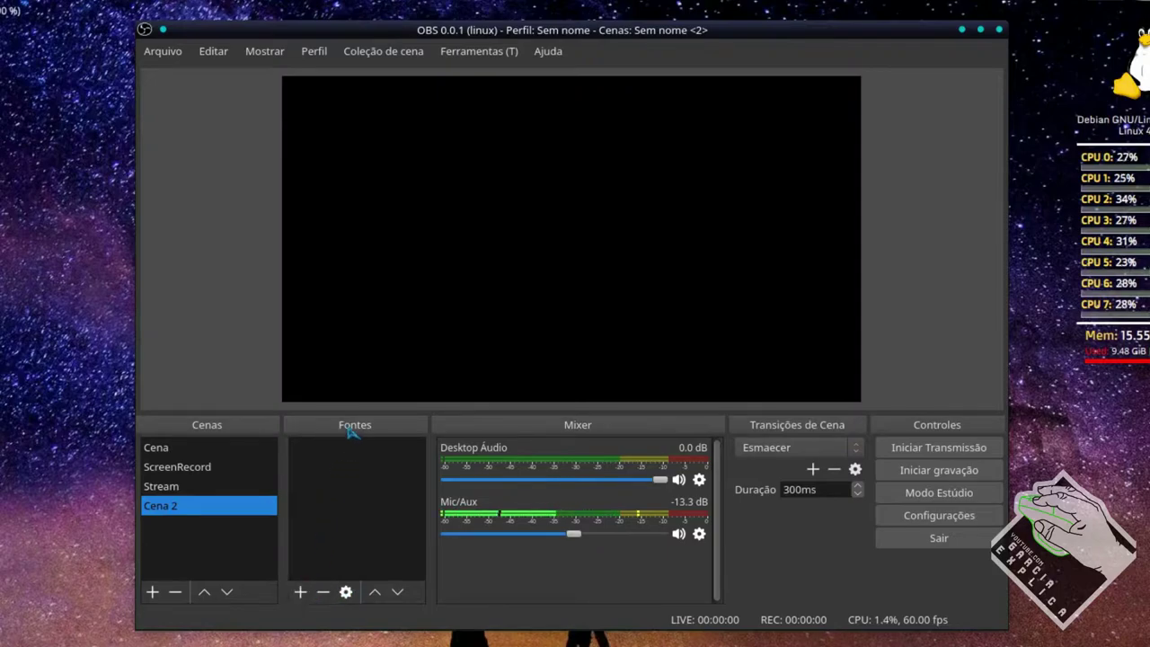
- Add a new Captura de Tela (XSHM) source to Cena 2, capturing Screen 0 (1920x1080) with the cursor included
click(300, 591)
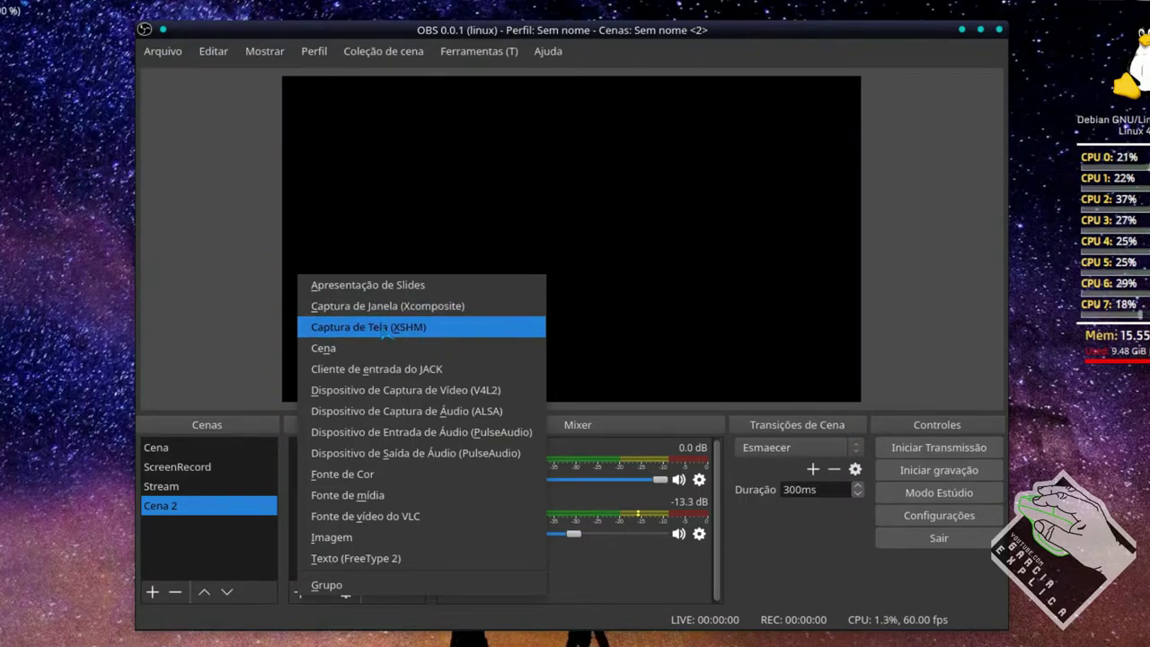
click(386, 328)
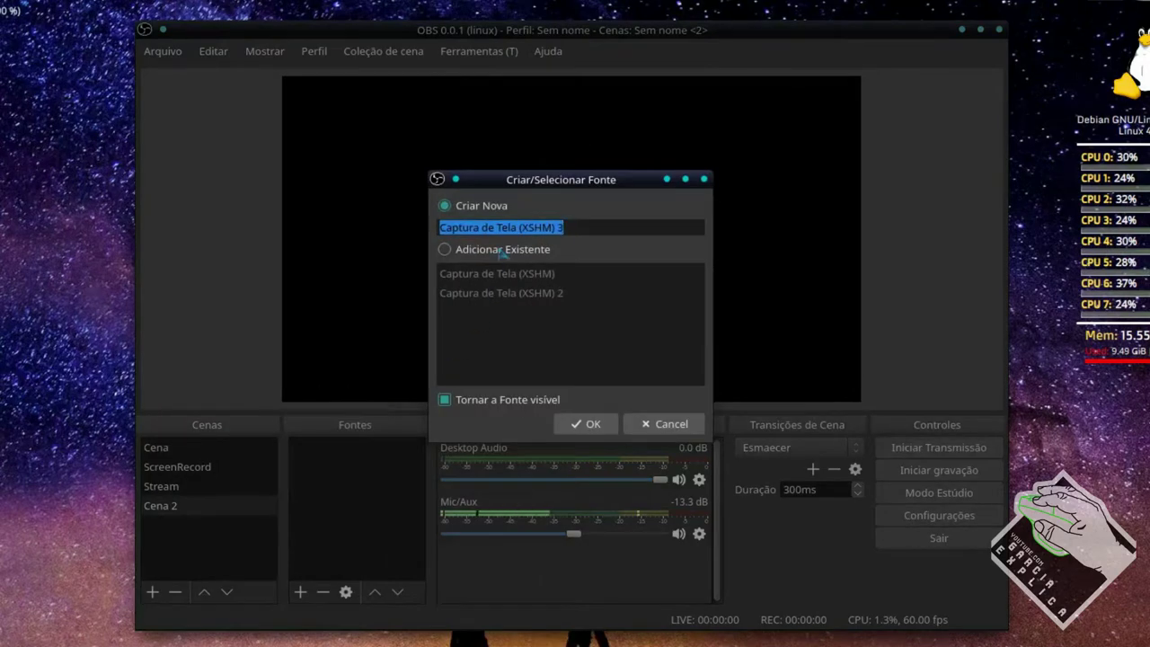
click(588, 423)
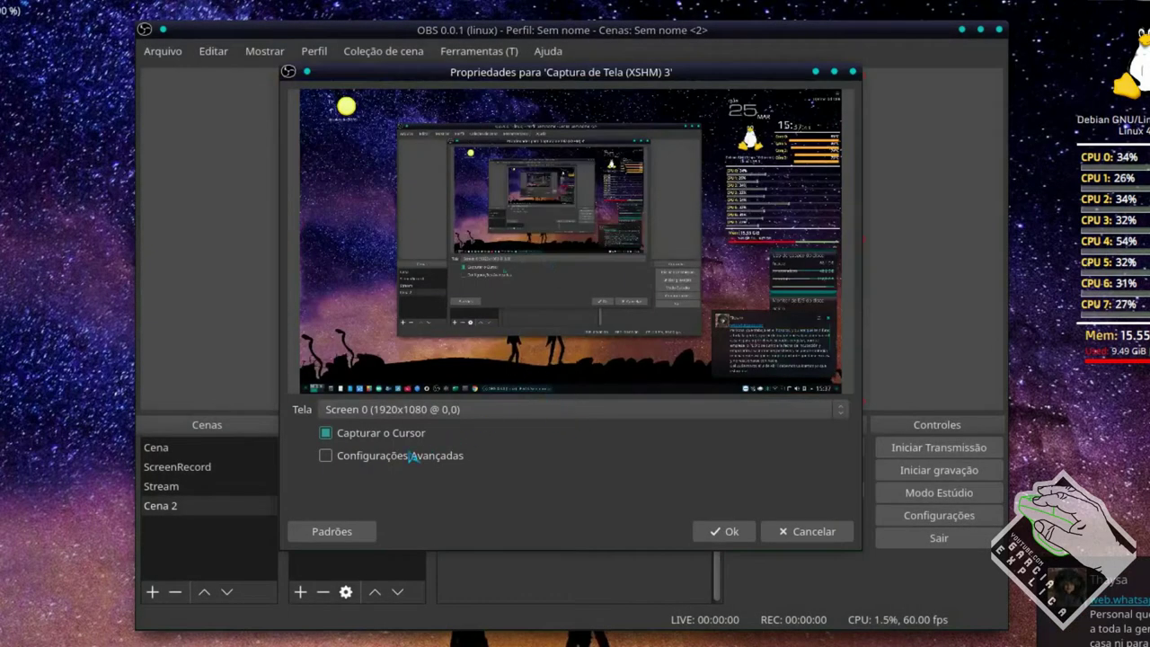
click(466, 413)
click(428, 431)
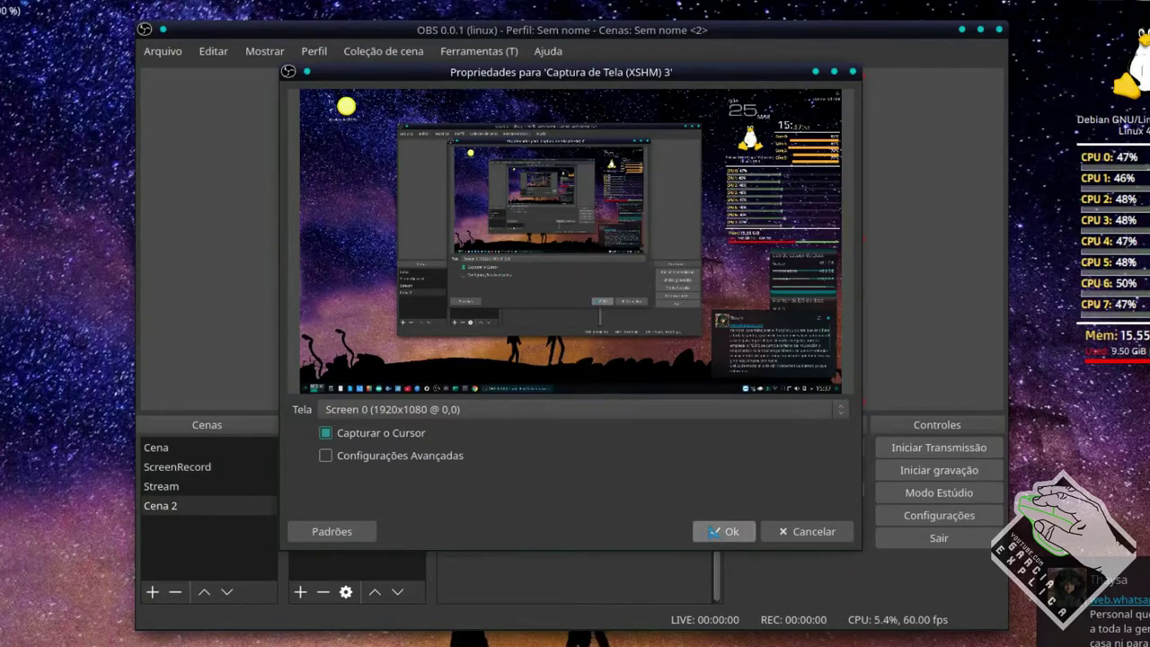
click(726, 531)
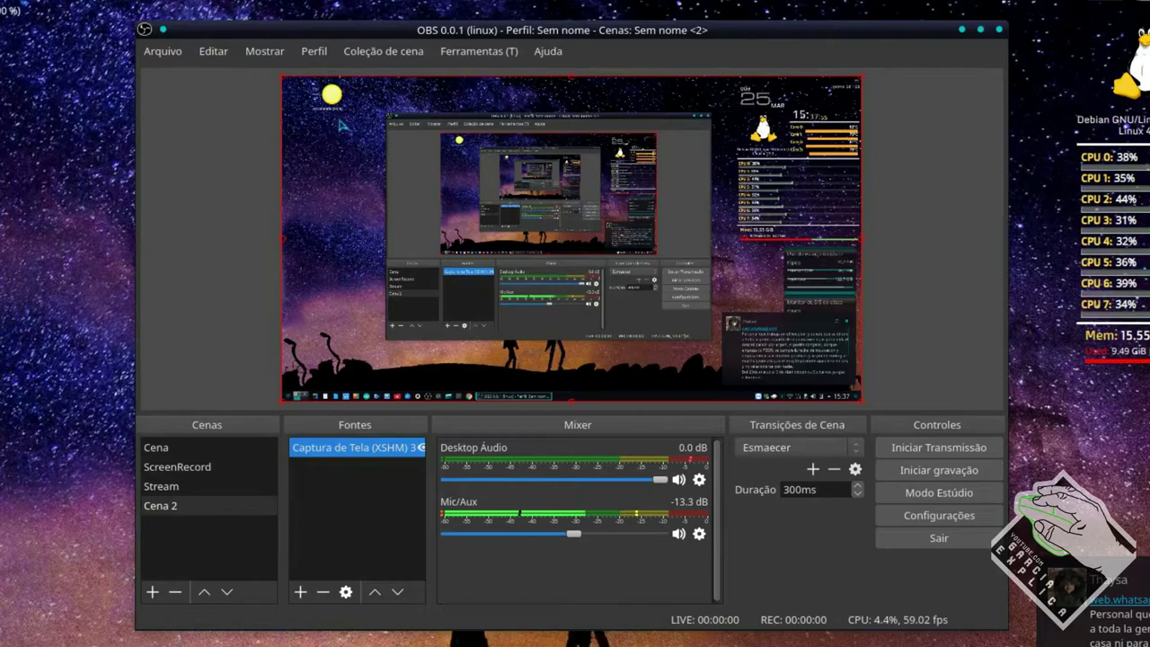
drag(513, 31, 530, 55)
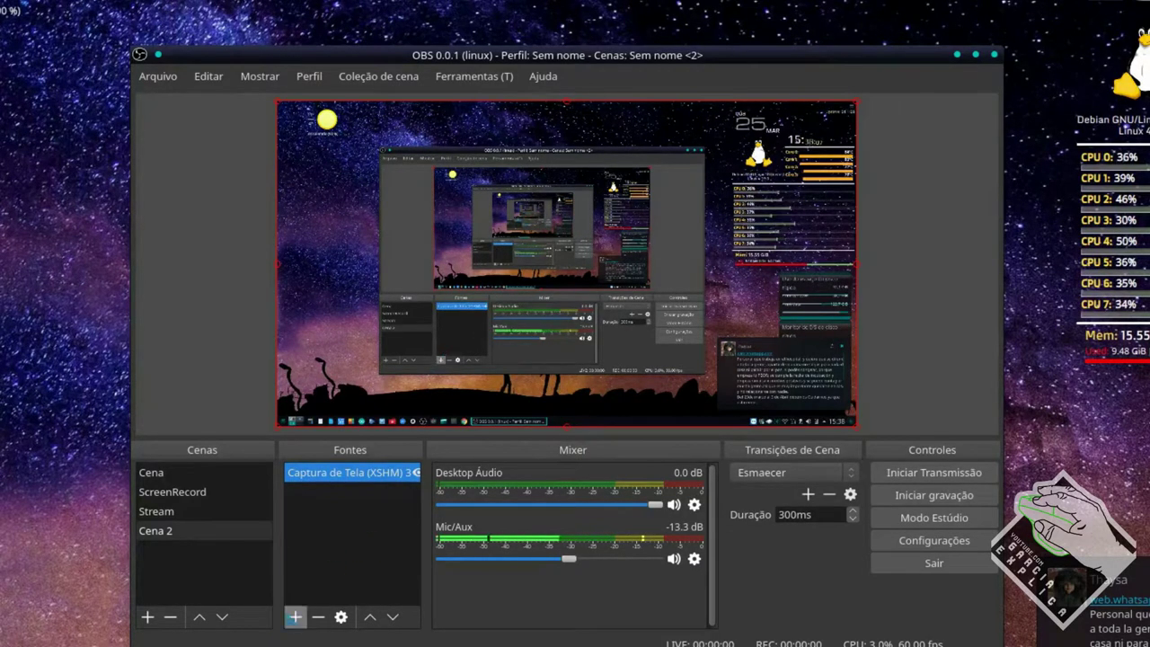
- Check which sources the ScreenRecord scene contains and return to Cena 2
click(295, 616)
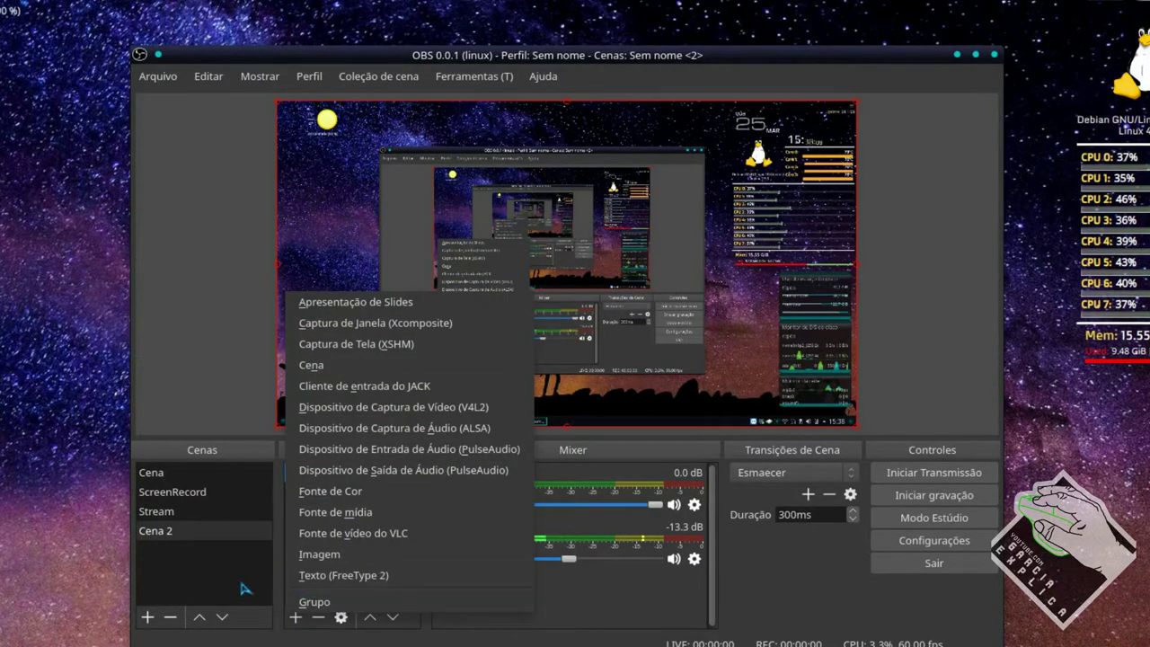
click(208, 492)
click(211, 493)
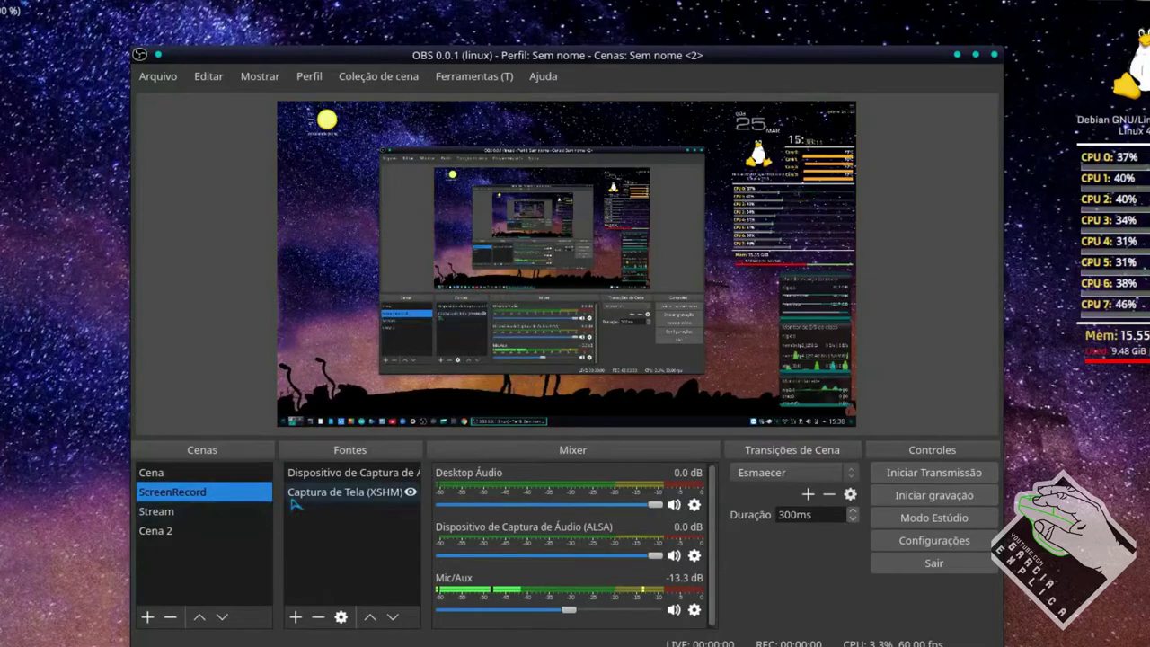
mouse_move(431, 503)
mouse_down()
mouse_move(500, 503)
mouse_move(428, 503)
mouse_up()
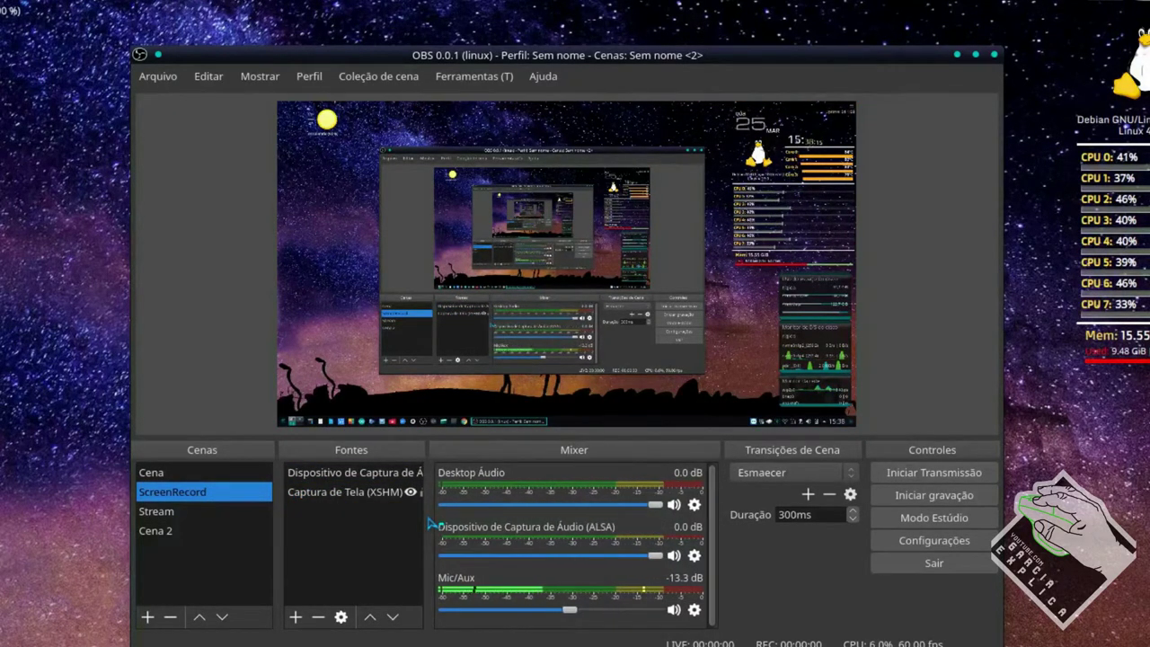
click(155, 531)
mouse_move(277, 621)
mouse_down()
mouse_move(289, 624)
mouse_move(279, 623)
mouse_up()
- Add a new ALSA audio capture source to Cena 2 with the Default device and a 44100 Hz rate
click(293, 617)
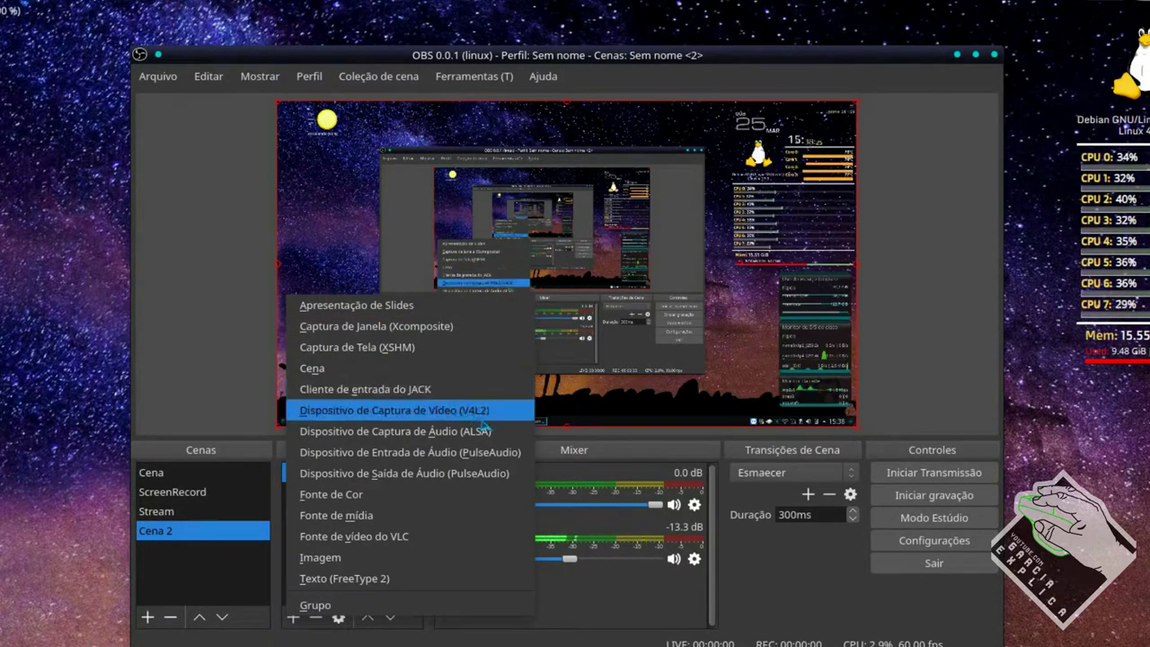
click(485, 431)
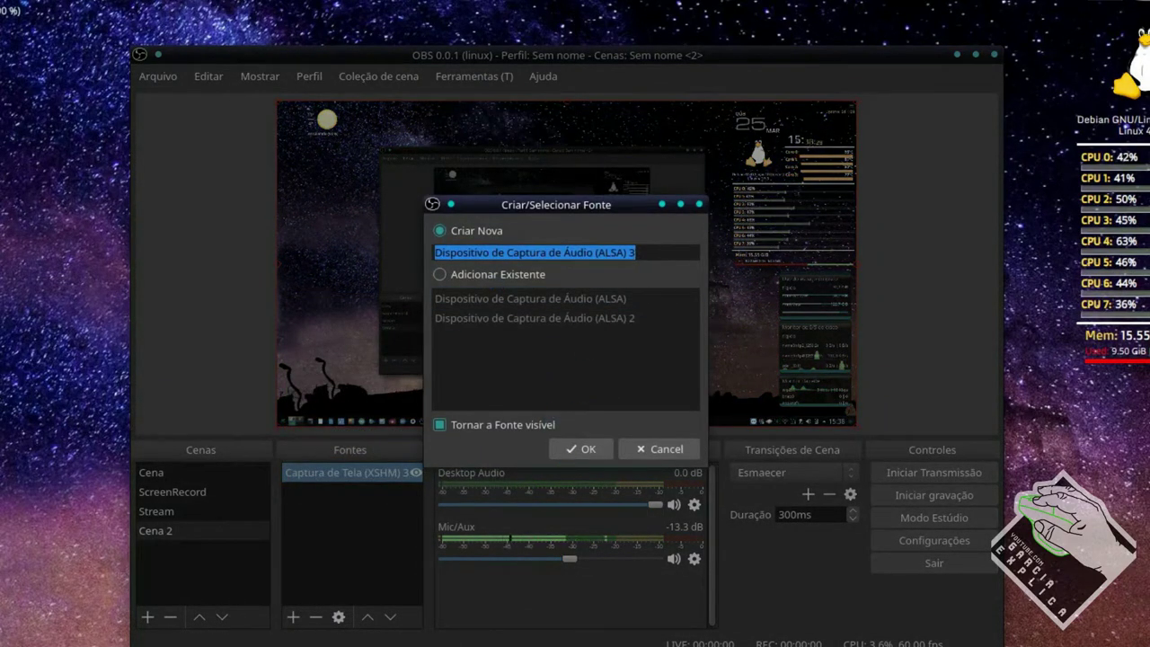
click(582, 448)
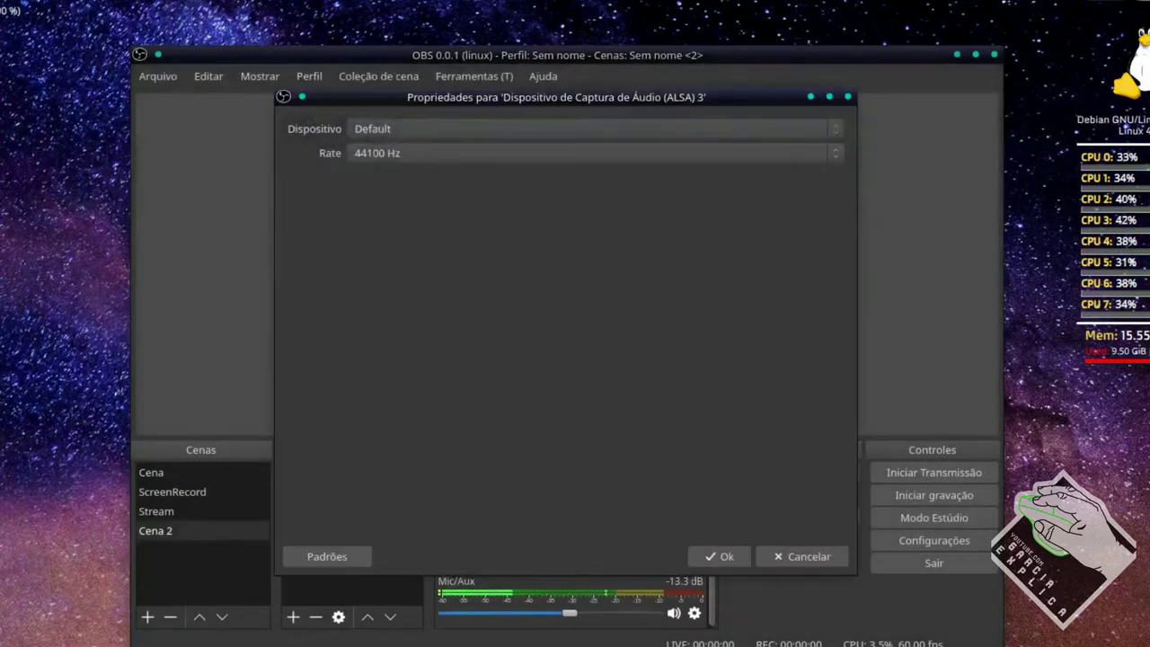
click(388, 135)
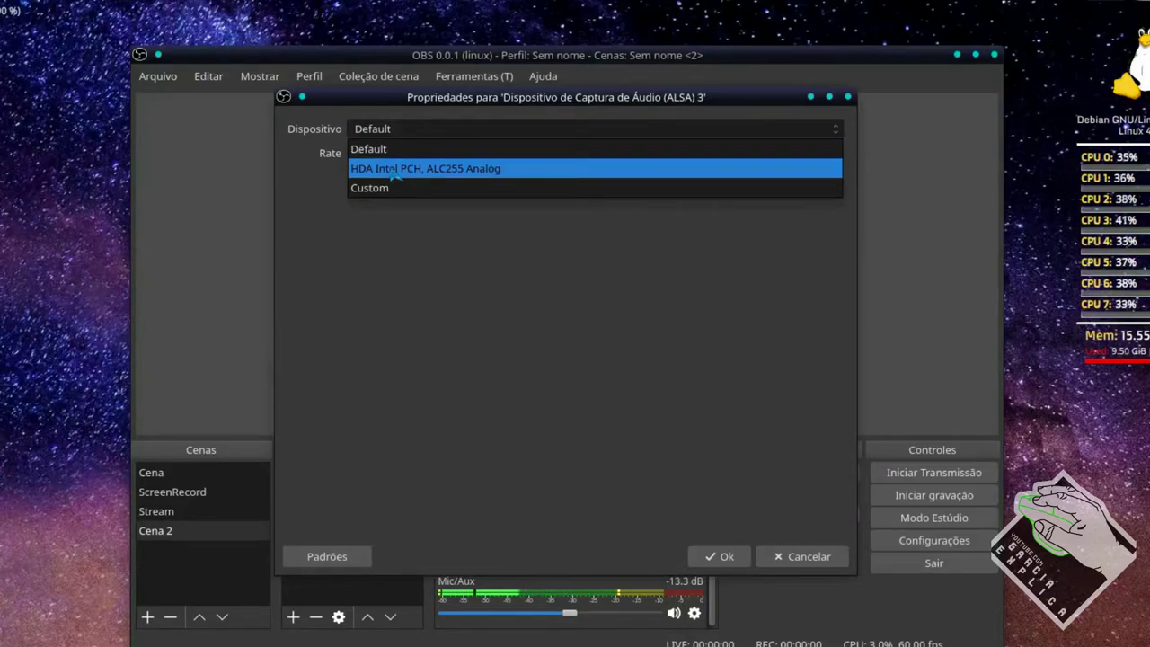
click(325, 149)
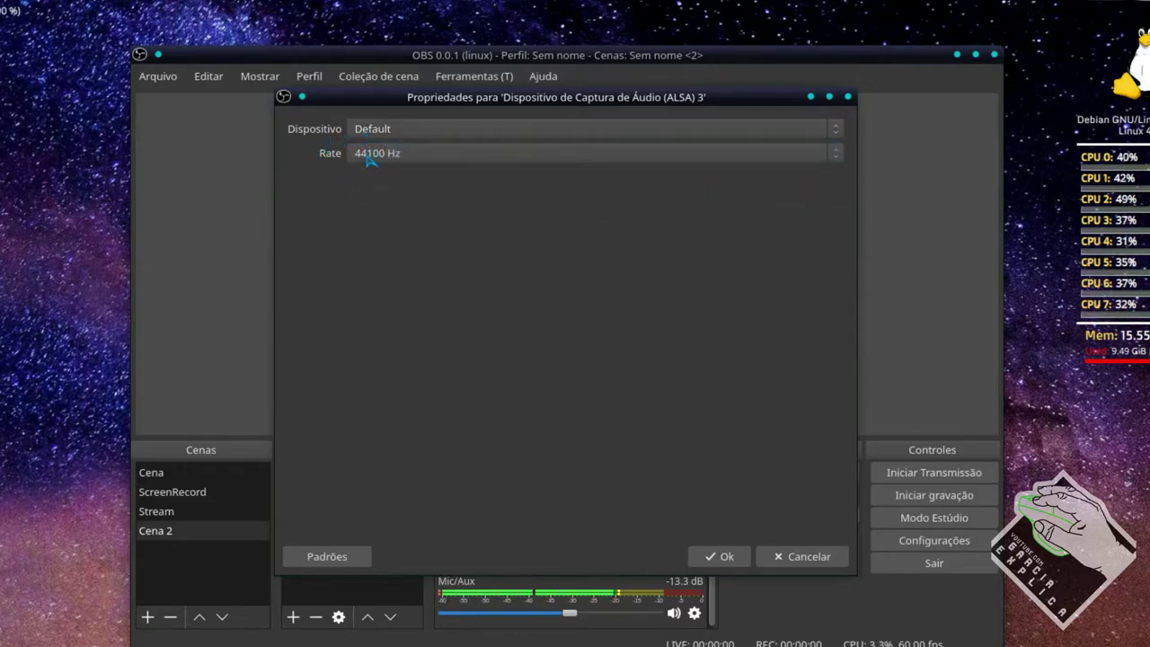
click(369, 154)
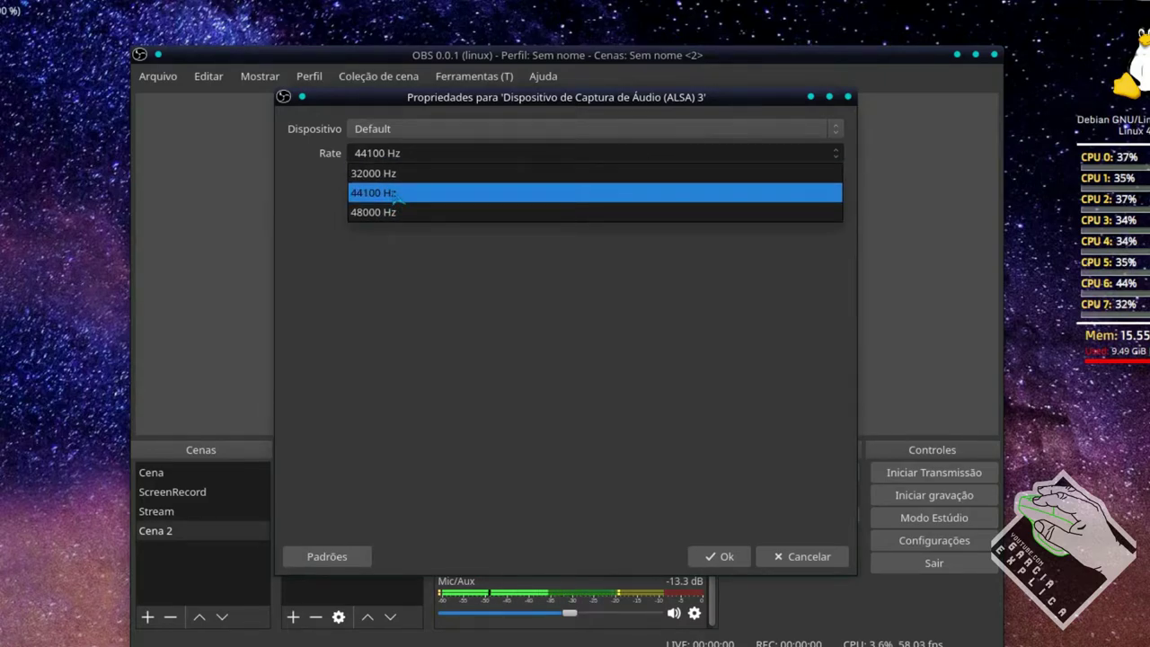
click(393, 193)
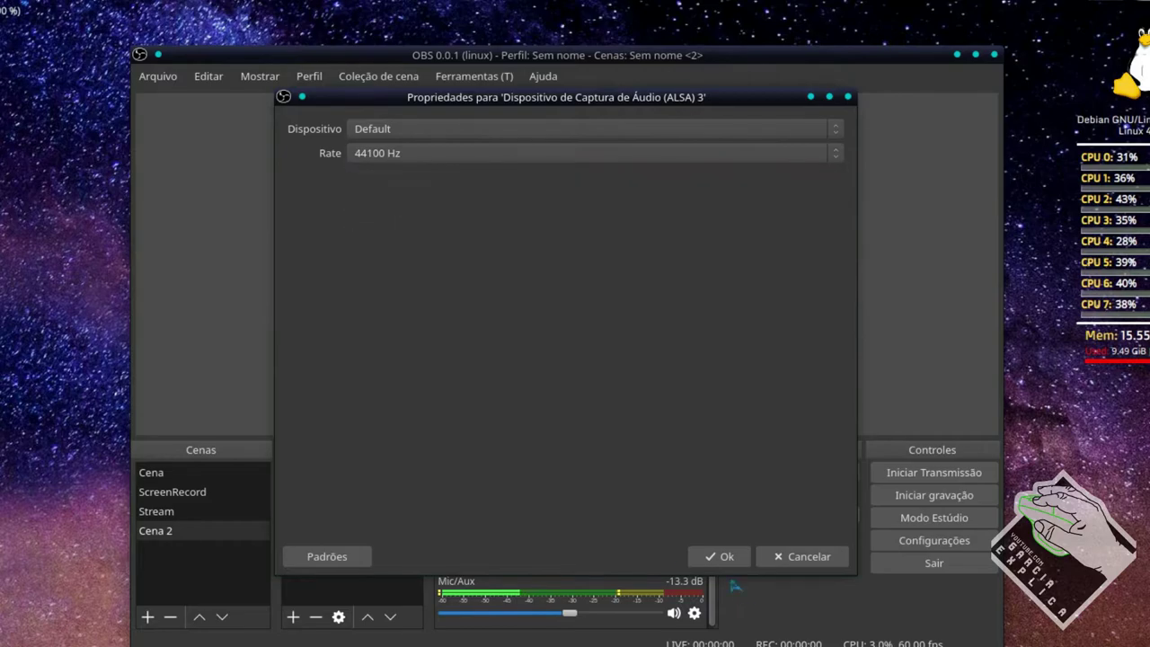
click(720, 556)
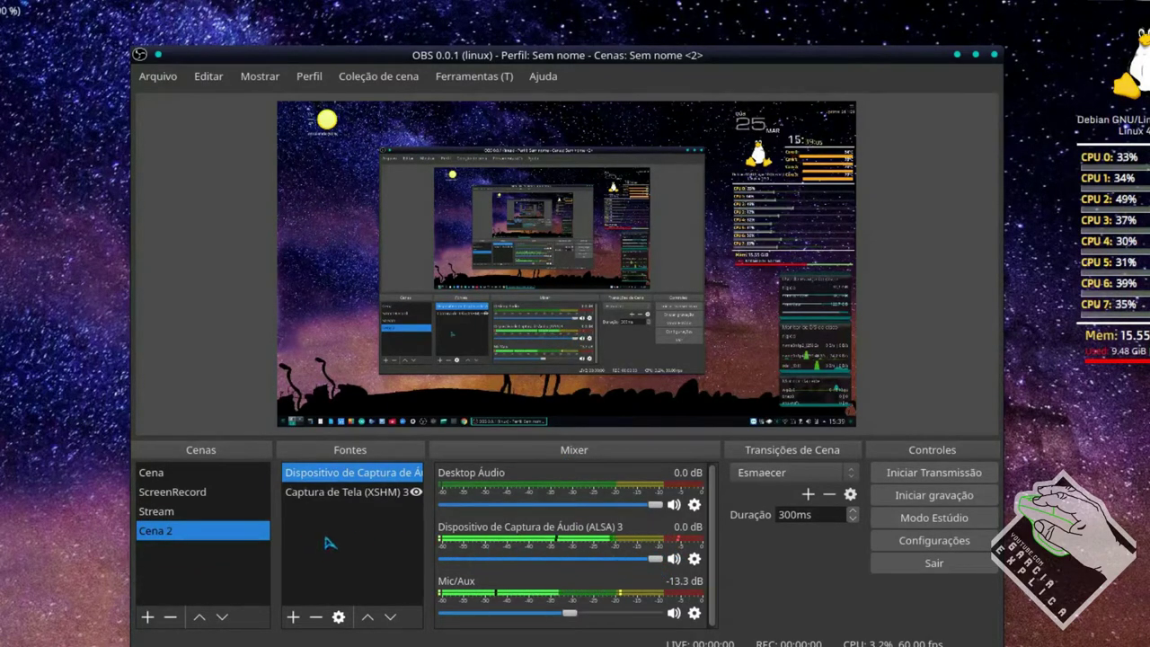
- Add a Dispositivo de Captura de Vídeo (V4L2) source to Cena 2, using the HD WebCam device and the Camera 1 input
click(293, 616)
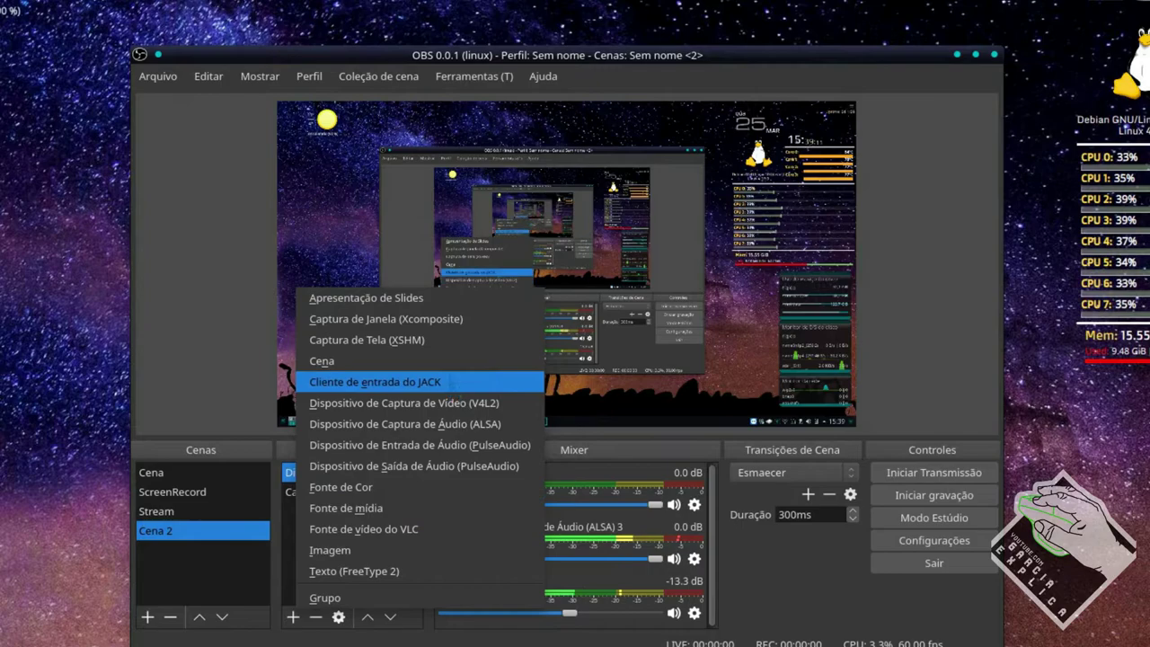
click(503, 403)
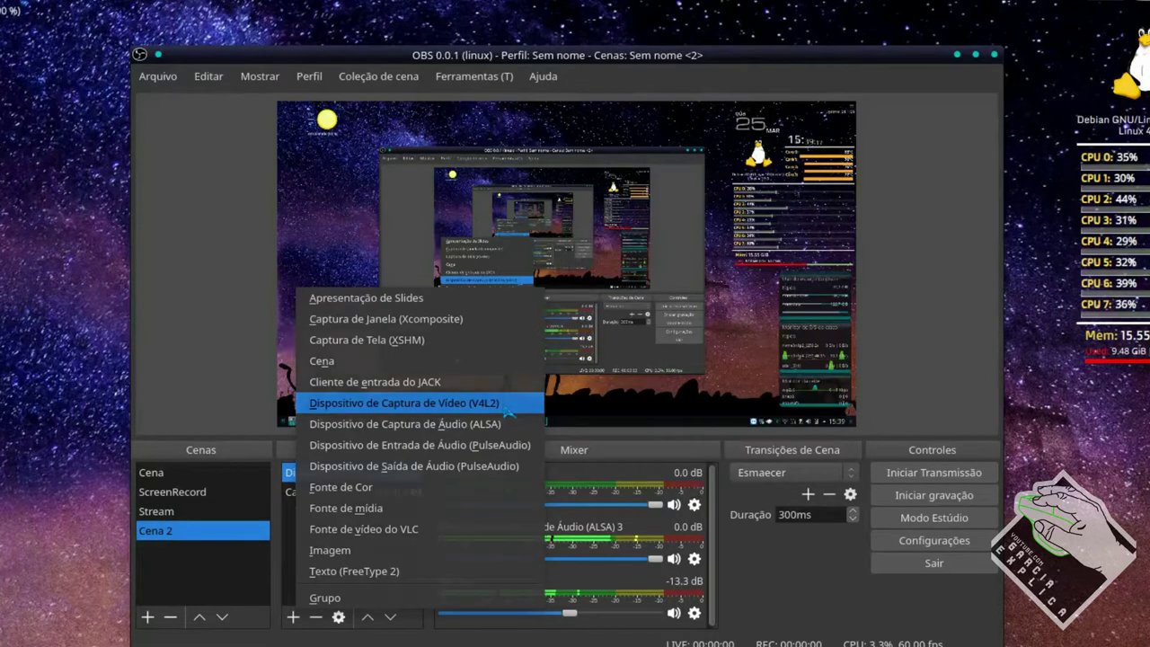
click(564, 447)
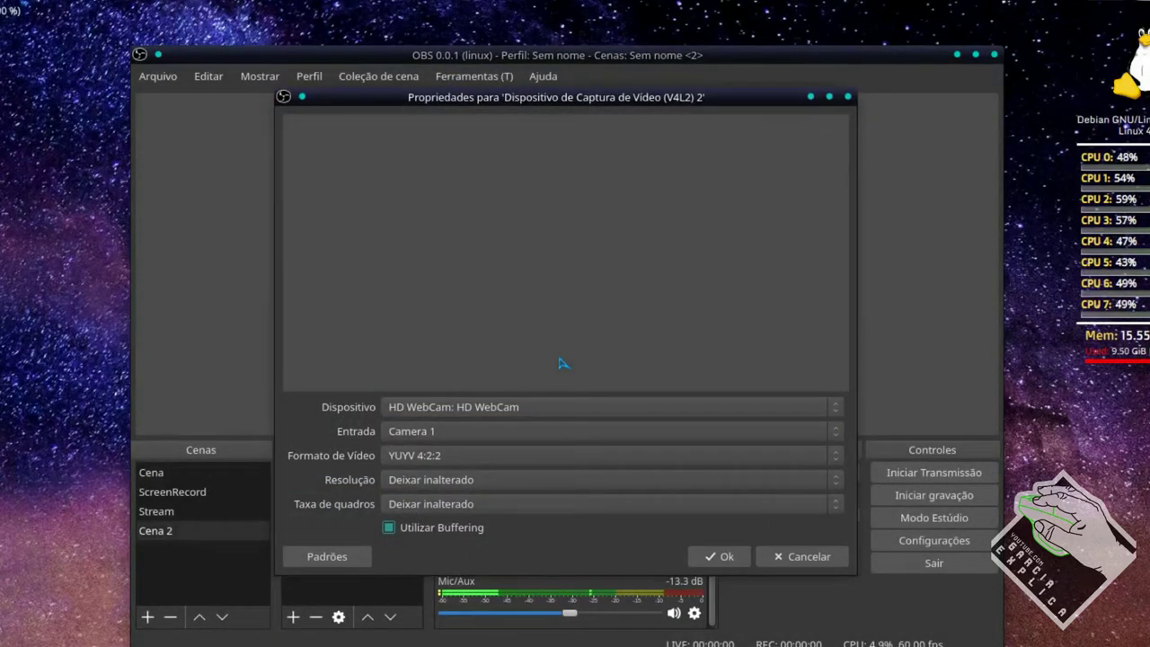
click(591, 422)
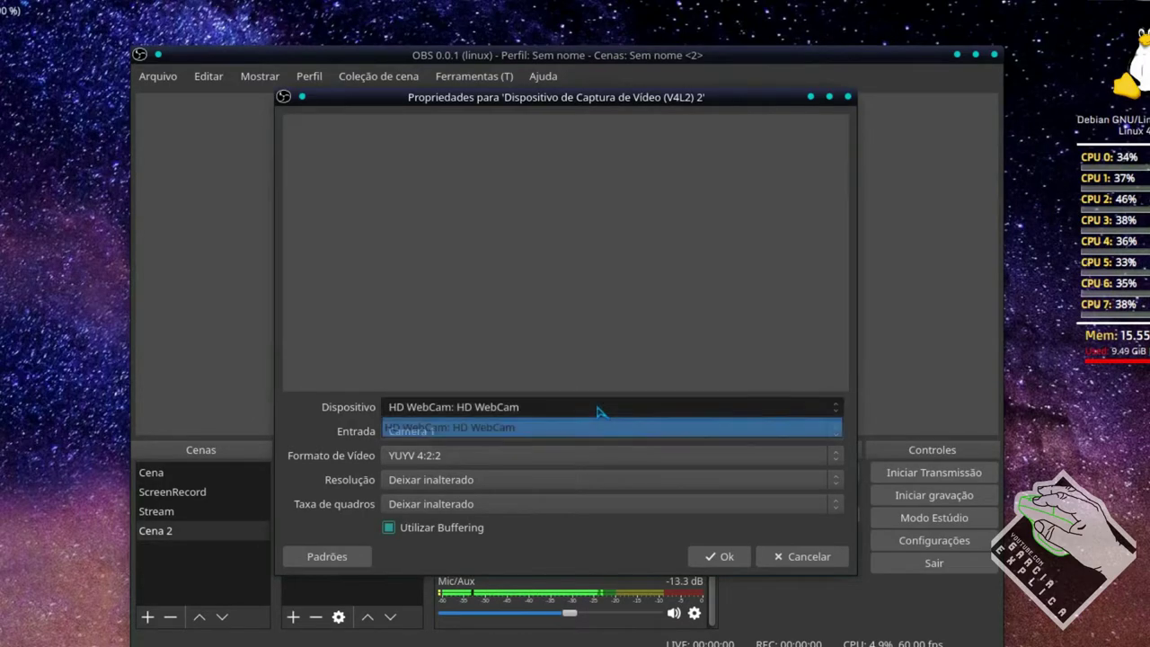
click(580, 426)
click(505, 432)
click(504, 433)
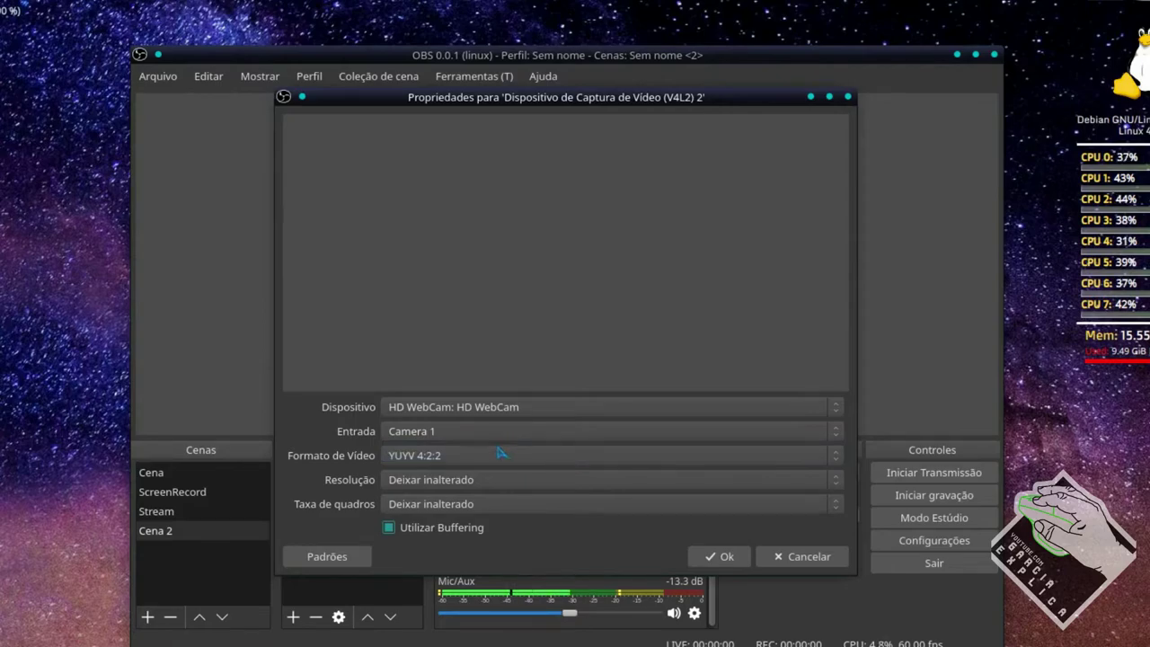
- Keep the webcam source's video format at YUYV 4:2:2 and set its resolution to 1280x720
click(500, 454)
click(501, 456)
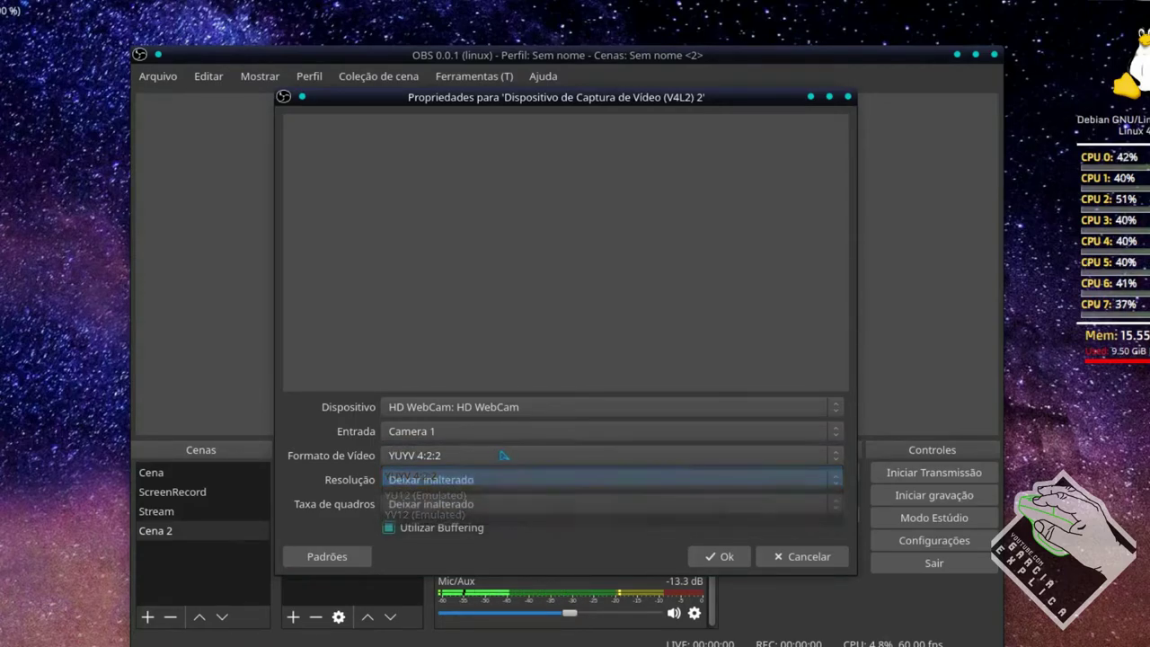
click(516, 484)
click(517, 483)
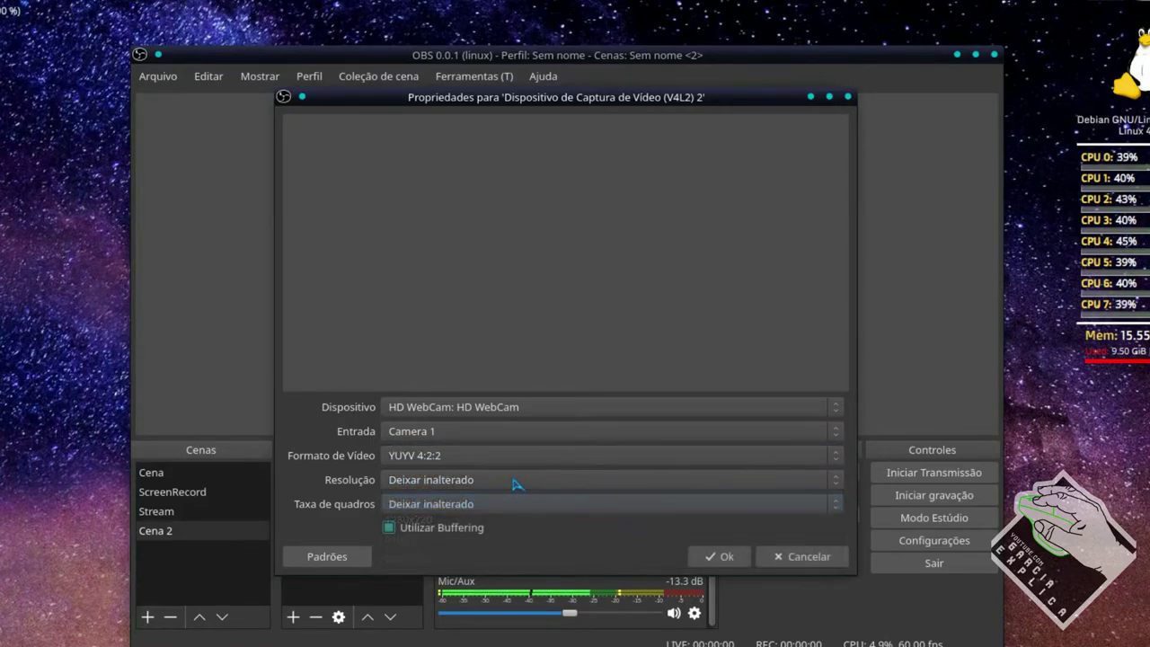
click(514, 483)
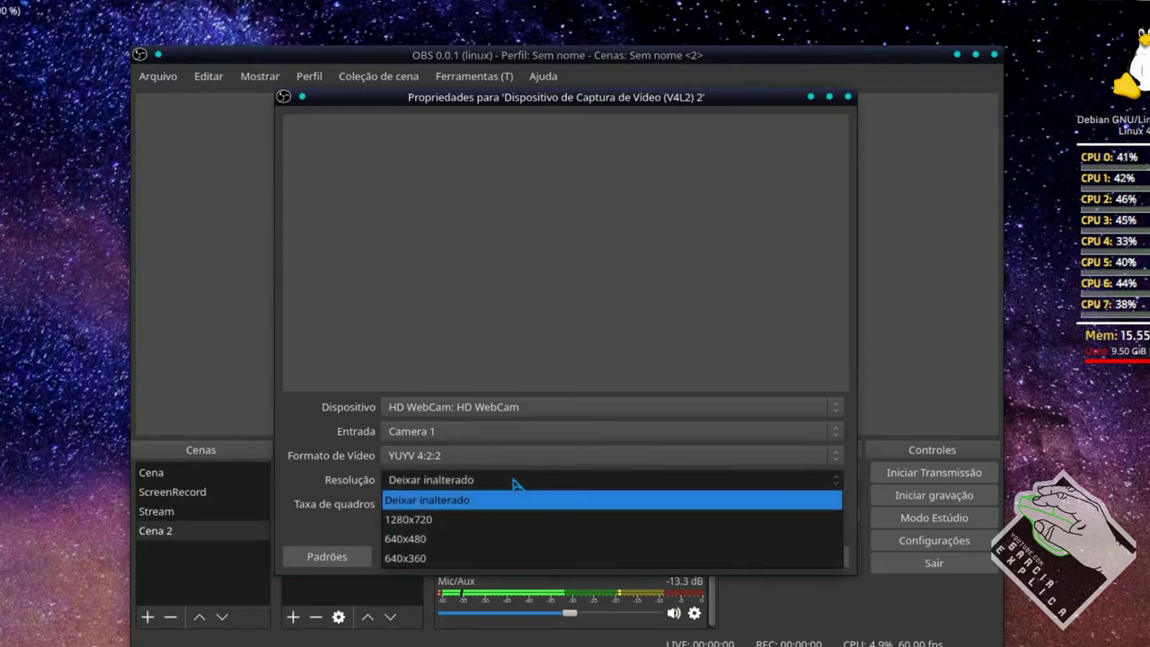
click(494, 521)
- Leave the webcam source's frame rate at Deixar inalterado, accept its properties, and select the screen capture source in Cena 2
click(500, 504)
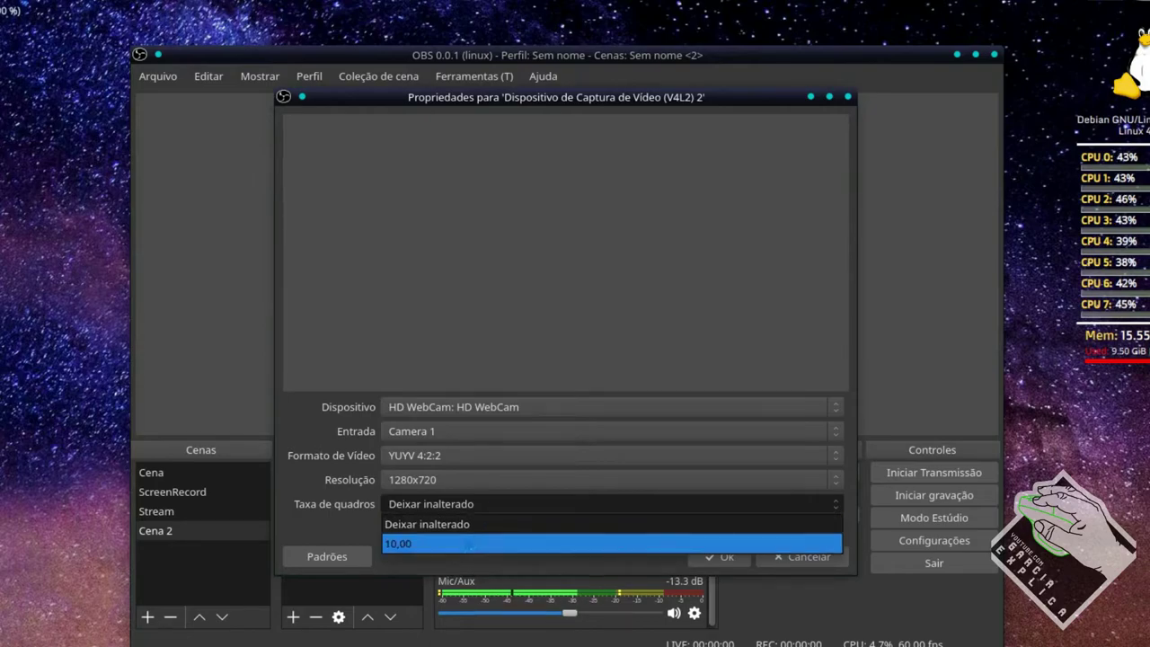
click(493, 540)
click(506, 508)
click(511, 506)
click(505, 511)
click(489, 525)
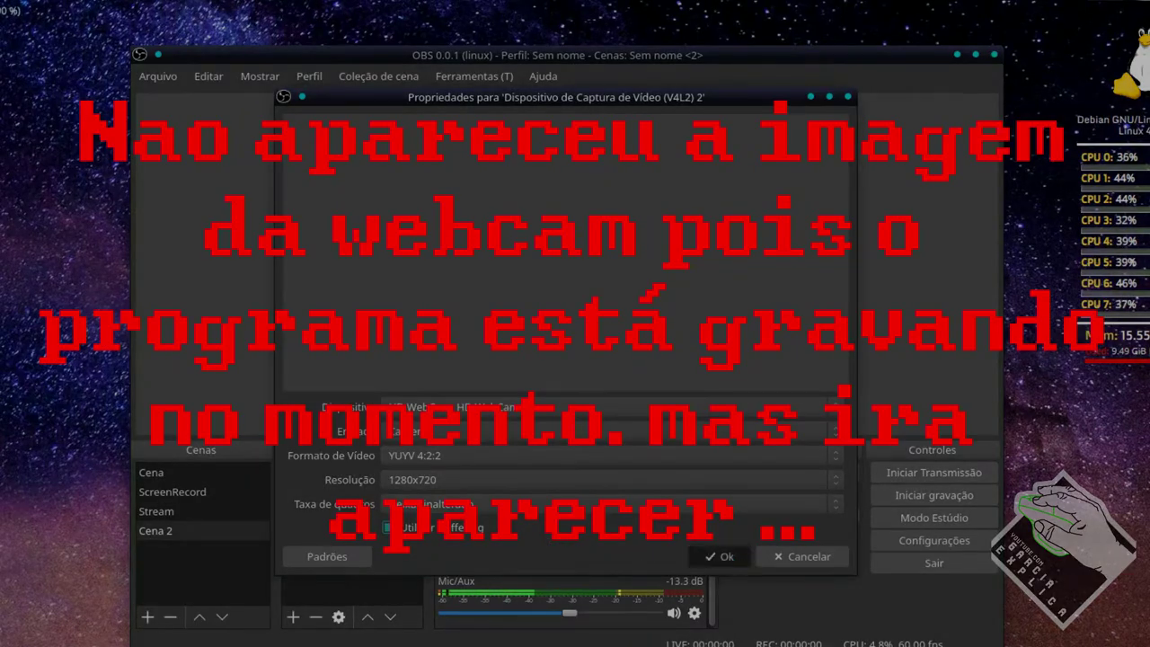
click(719, 556)
click(350, 491)
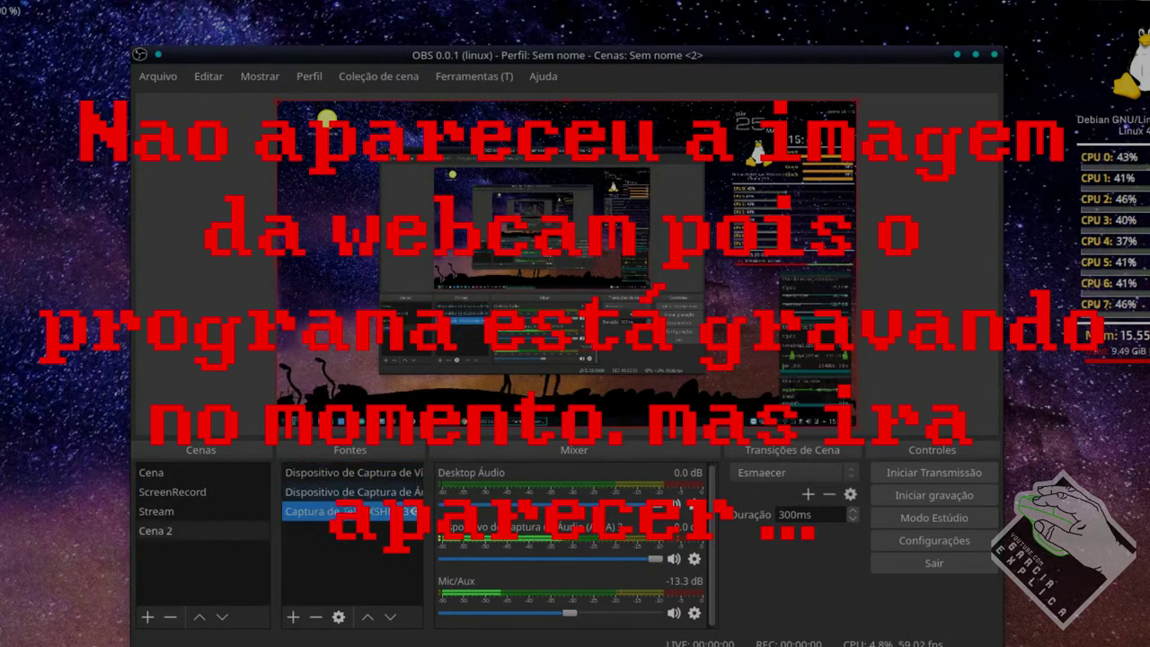
- Switch to the Stream scene and open the recording output settings
click(156, 510)
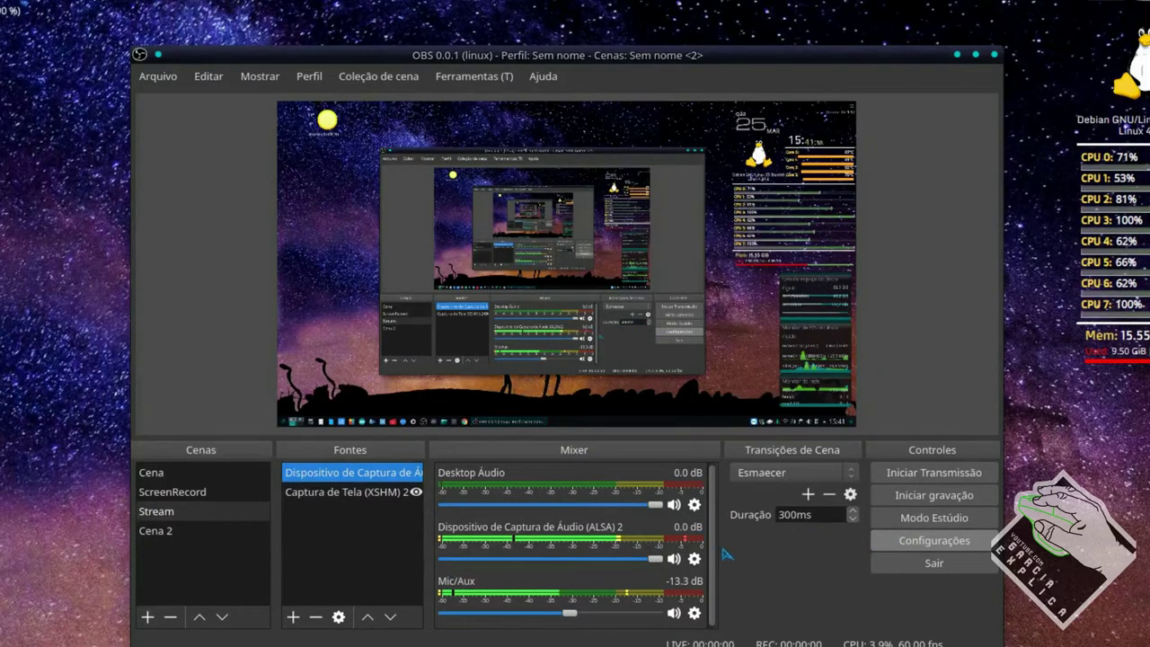
click(877, 548)
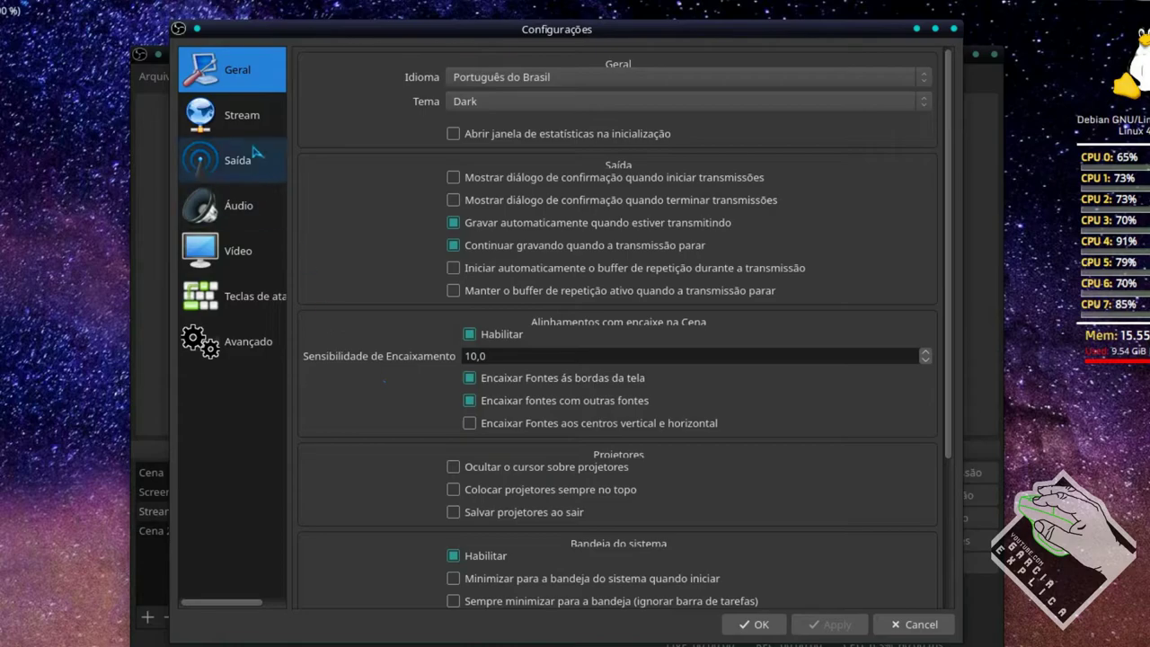
click(254, 174)
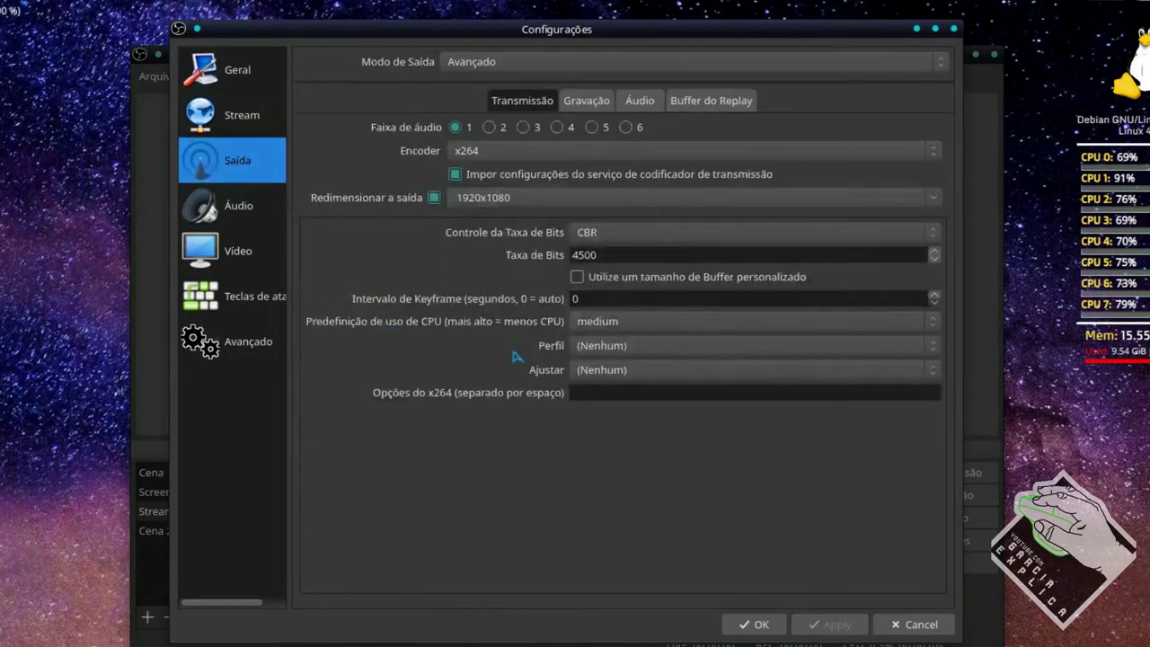
click(586, 99)
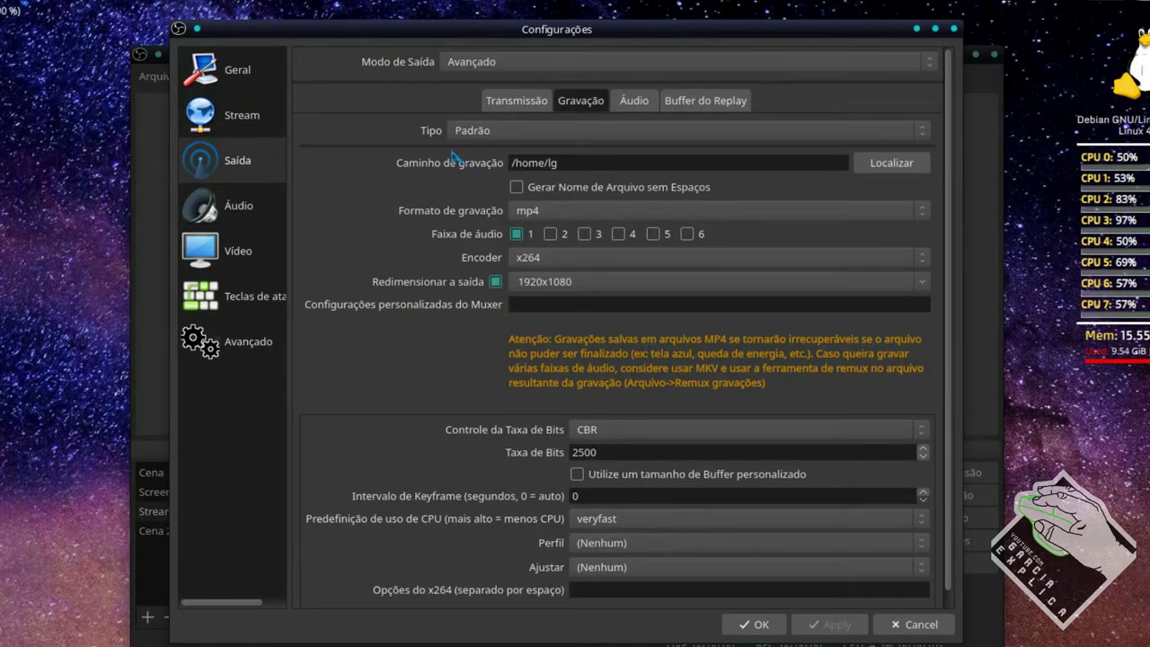
- Review the recording path, the output rescaling resolution and the encoder options in the recording settings
drag(566, 163, 510, 163)
click(512, 162)
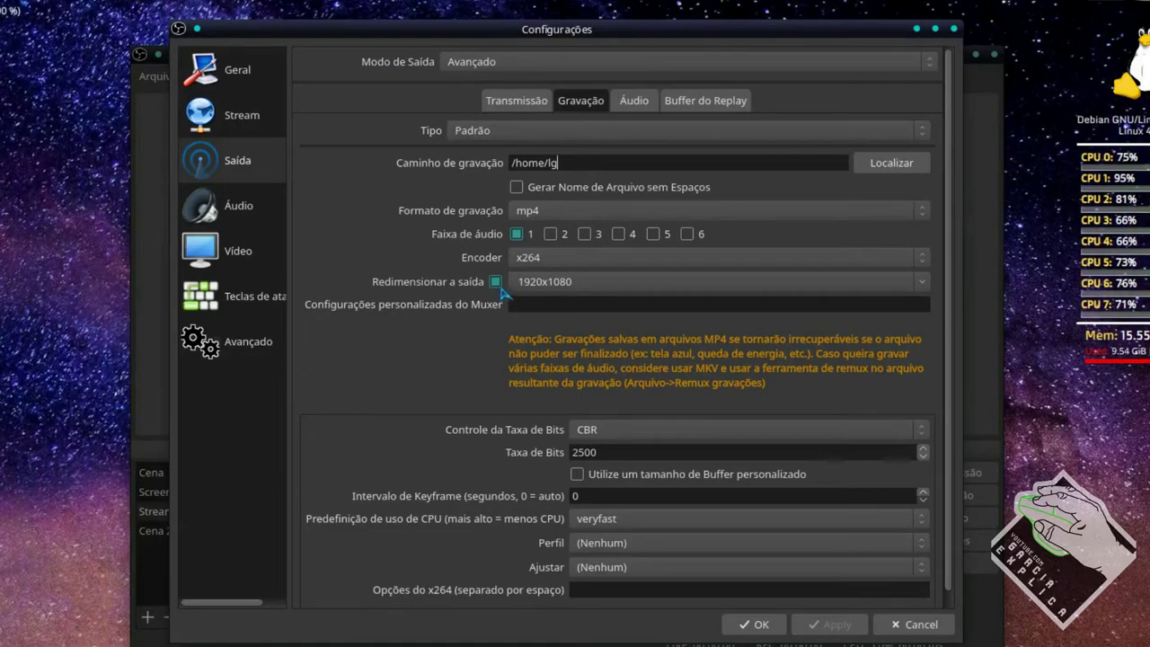
click(925, 283)
click(916, 293)
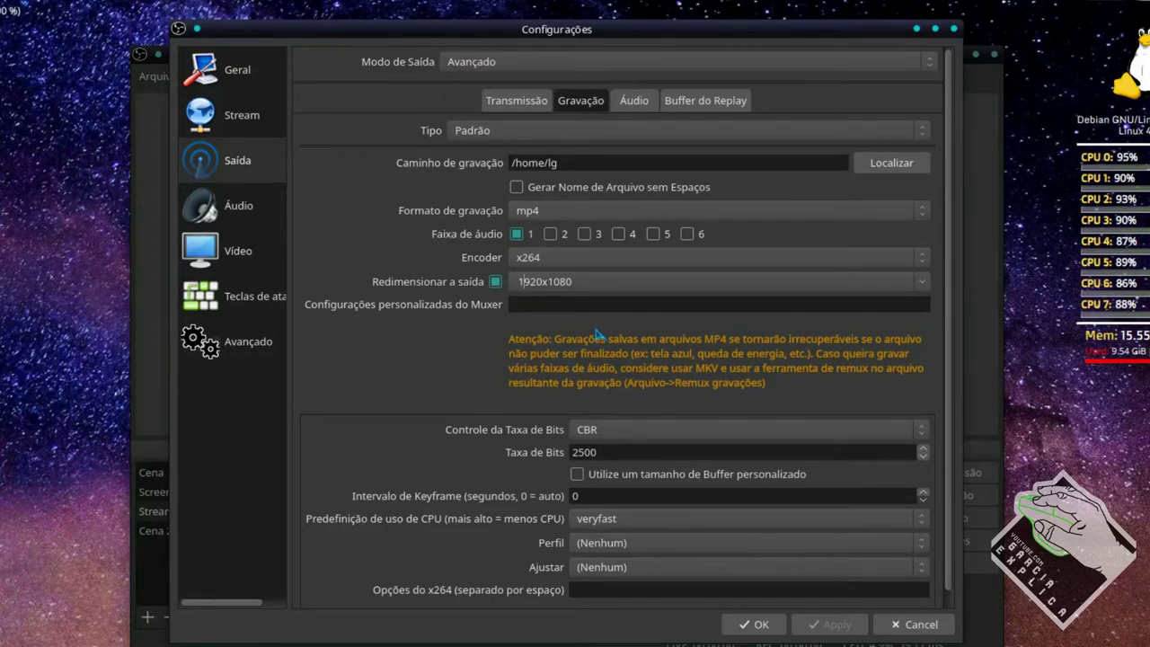
scroll(597, 341, down, 1)
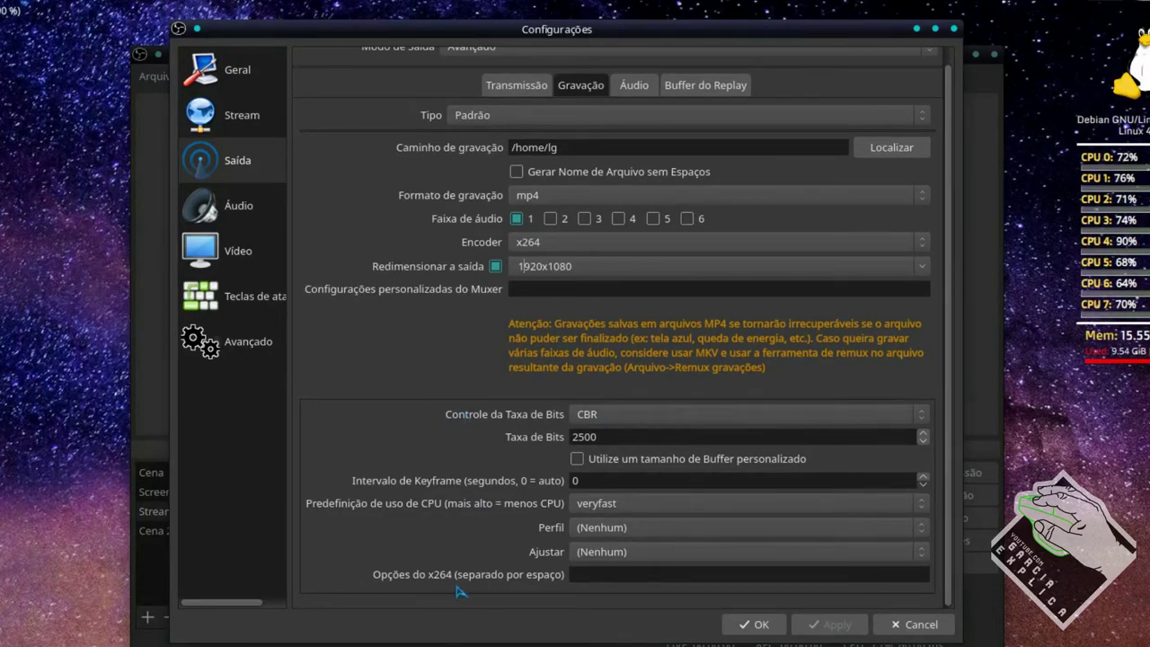
scroll(506, 505, up, 1)
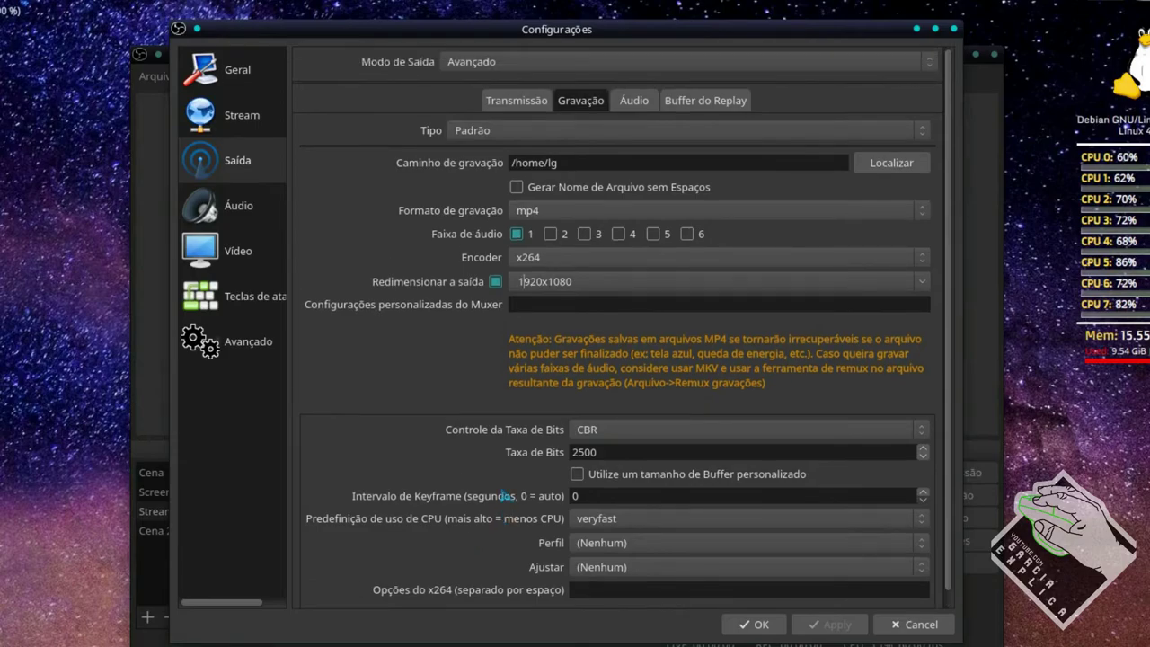
scroll(518, 424, down, 1)
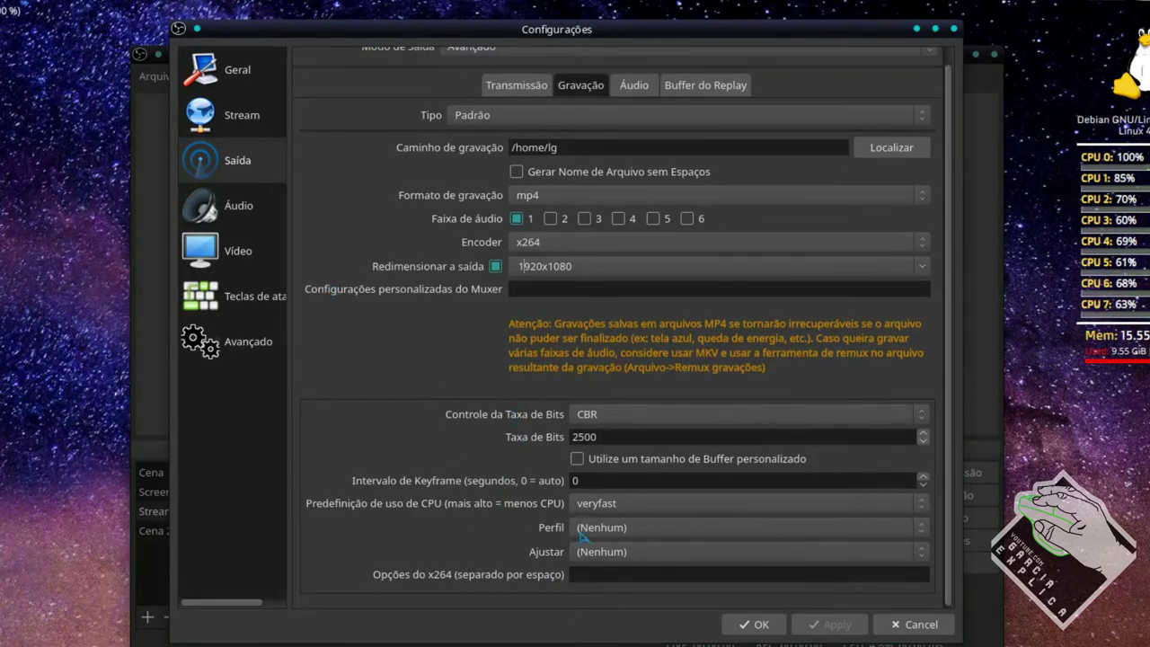
drag(558, 148, 511, 149)
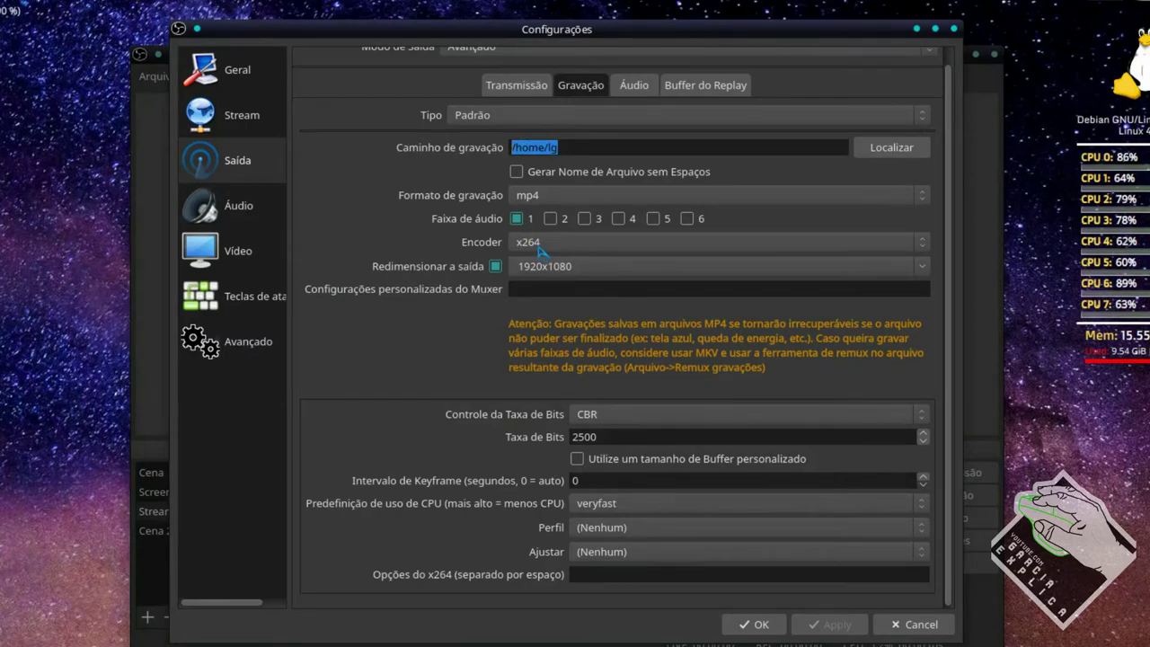
- Check the available recording formats, keep mp4, and close the settings without saving
click(547, 200)
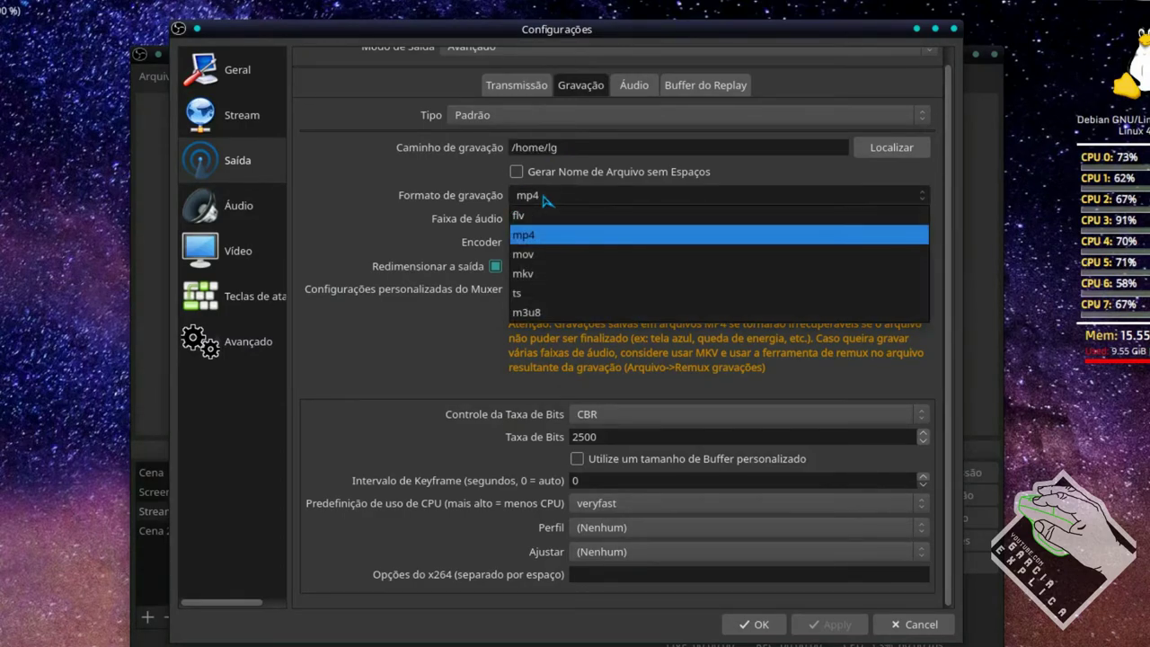
click(546, 199)
click(546, 199)
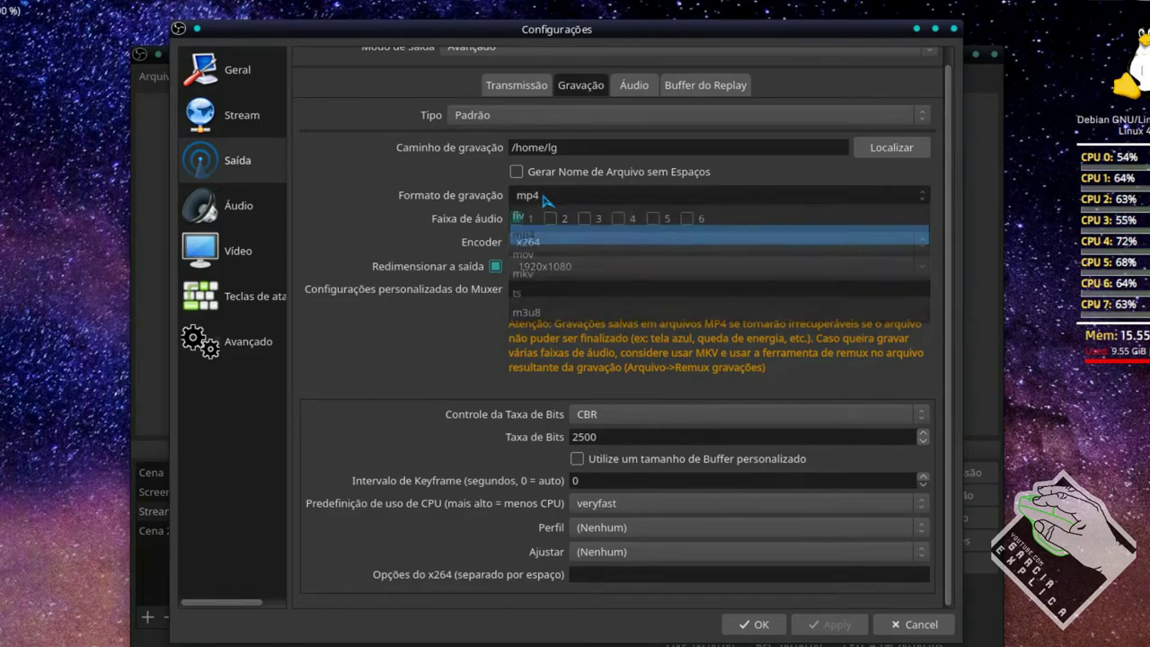
click(546, 199)
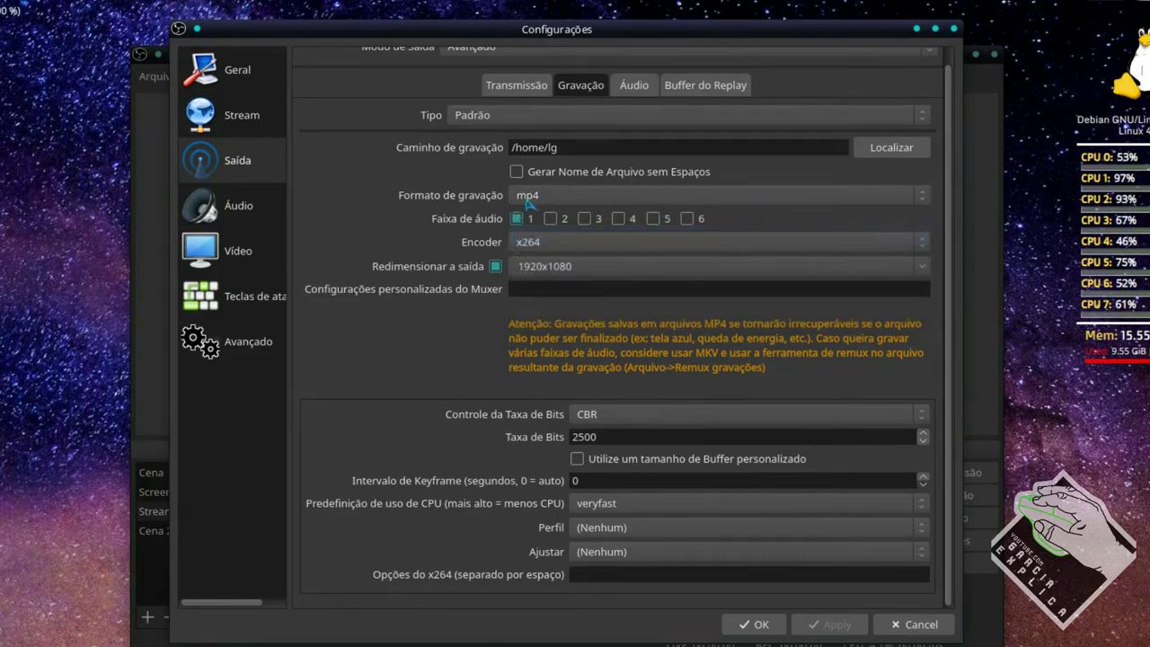
click(895, 627)
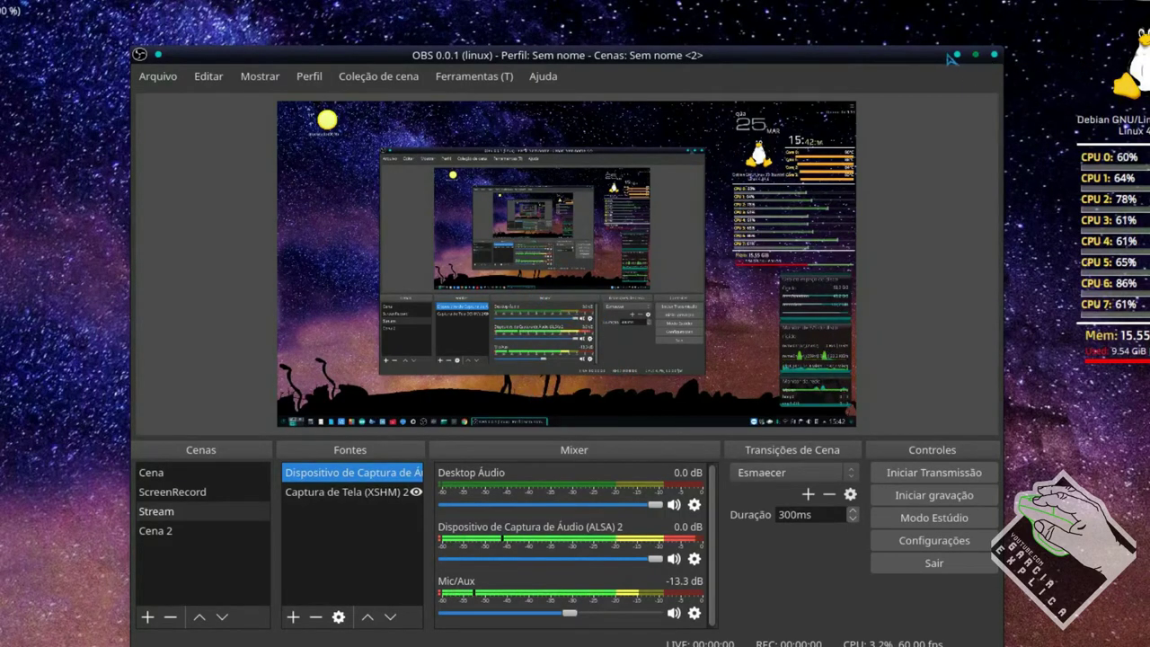
- Close OBS on the Linux desktop, switch to the Windows 10 virtual machine in VirtualBox, and dismiss the OBS error dialog
drag(961, 57, 968, 36)
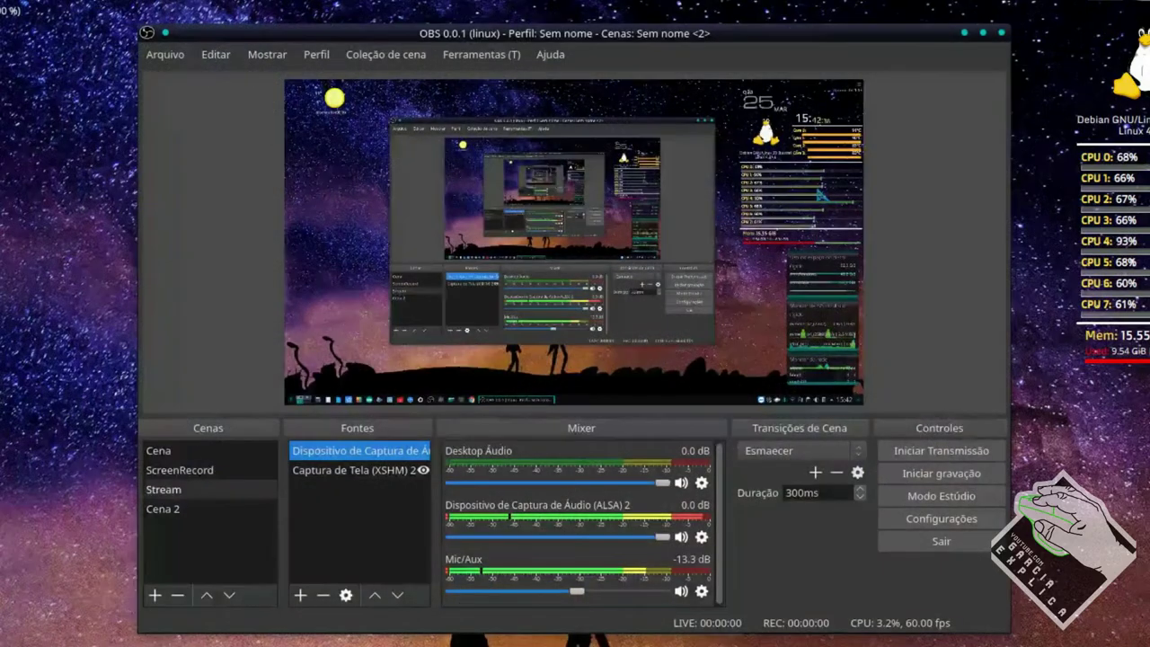
click(1001, 32)
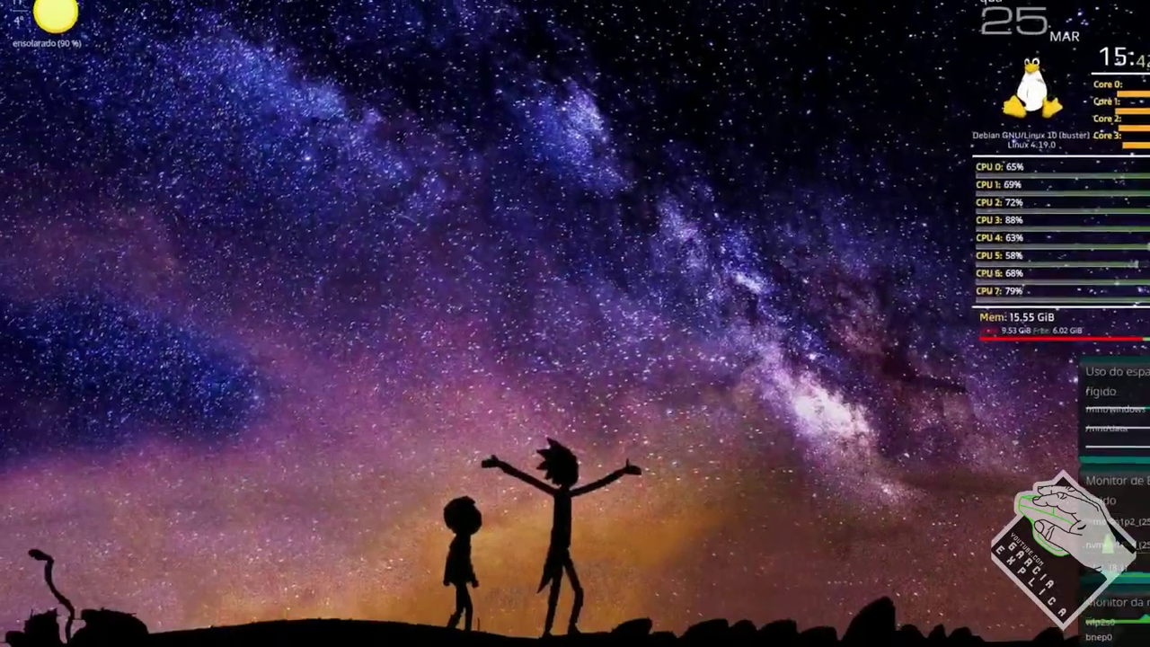
click(462, 635)
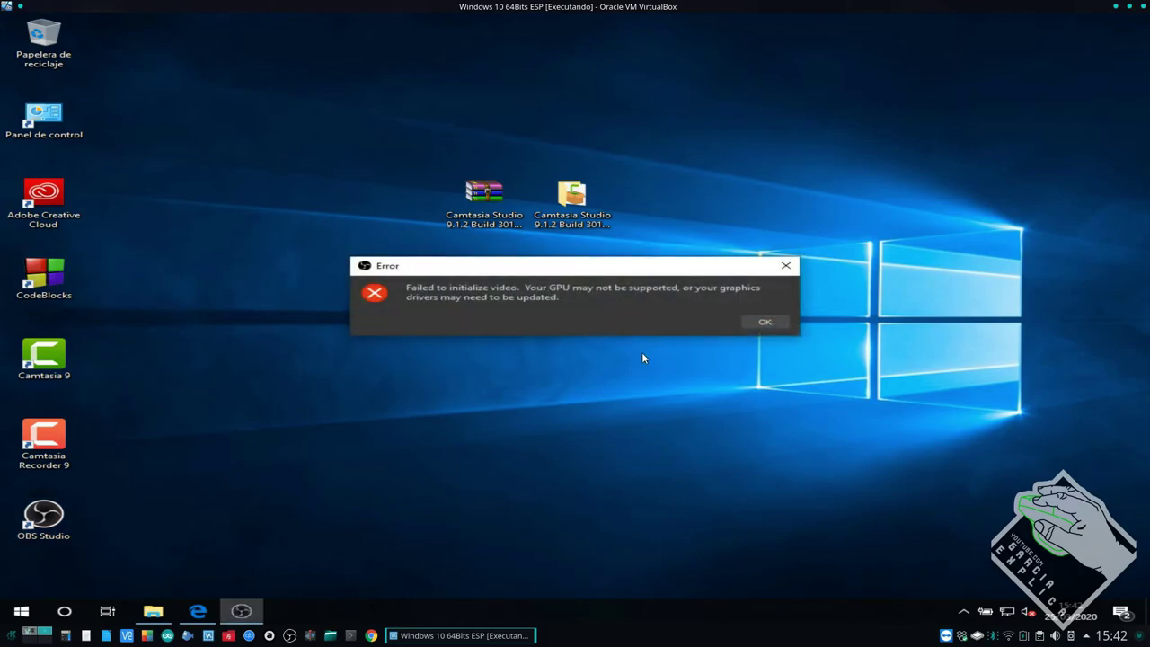
click(763, 323)
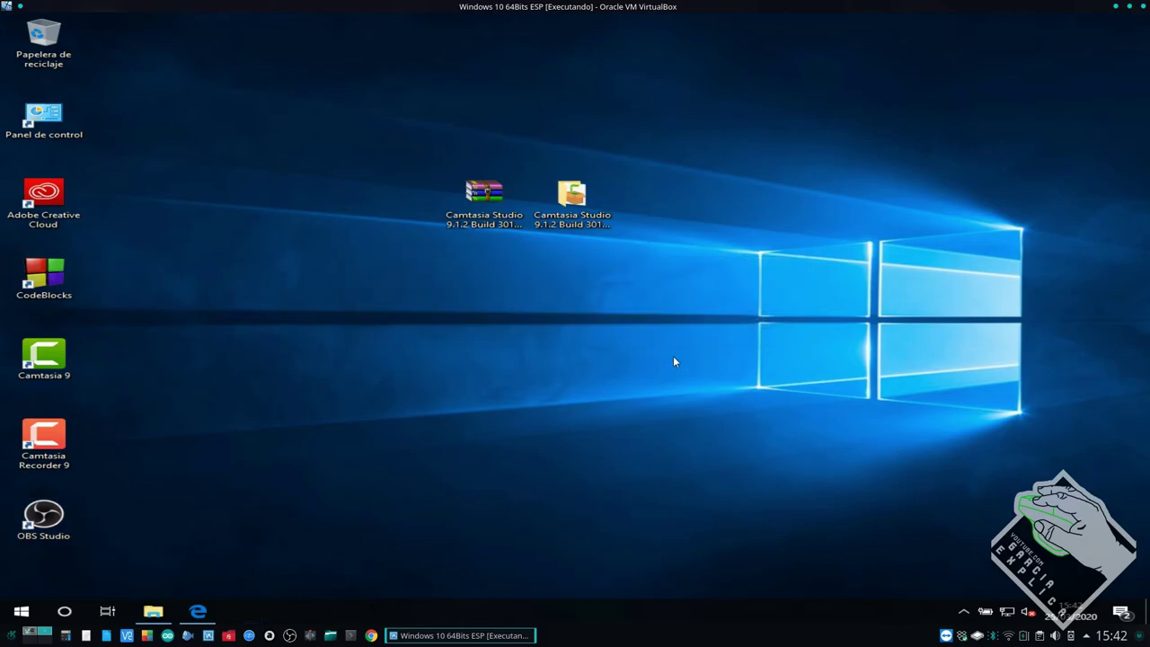